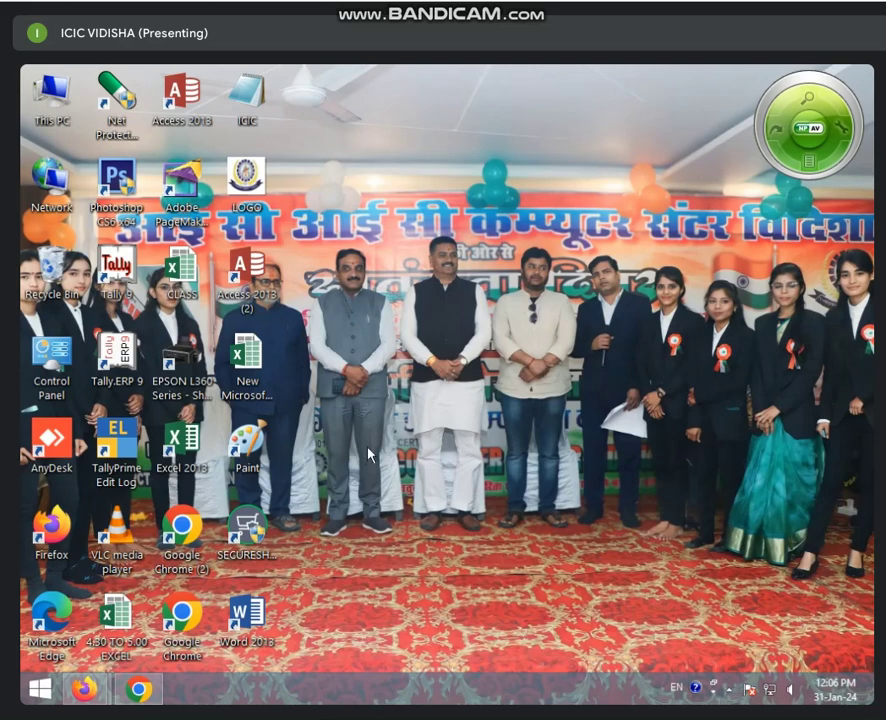
Launch Excel 2013, create a blank workbook and show the page layout ribbon
double_click(193, 446)
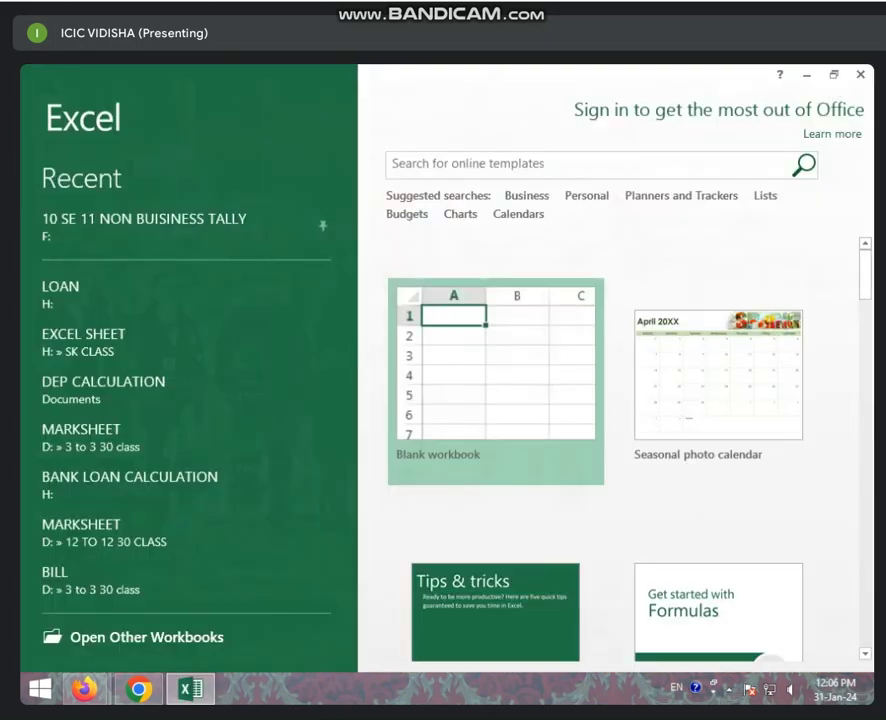
click(518, 356)
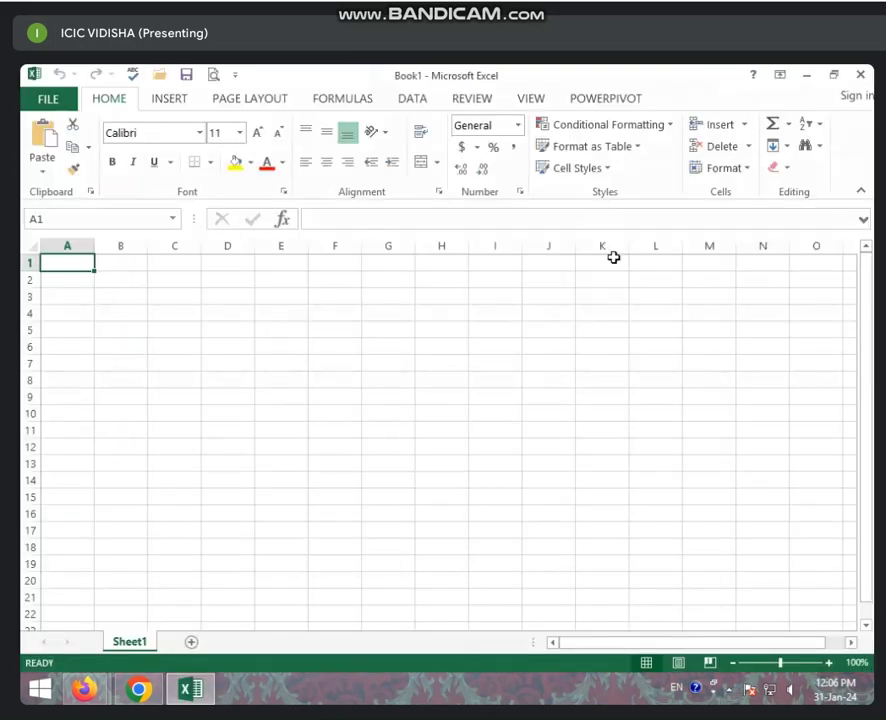
click(175, 100)
On blank Book1's Page Layout tab, select B10 and look over the Breaks options without applying any
click(242, 100)
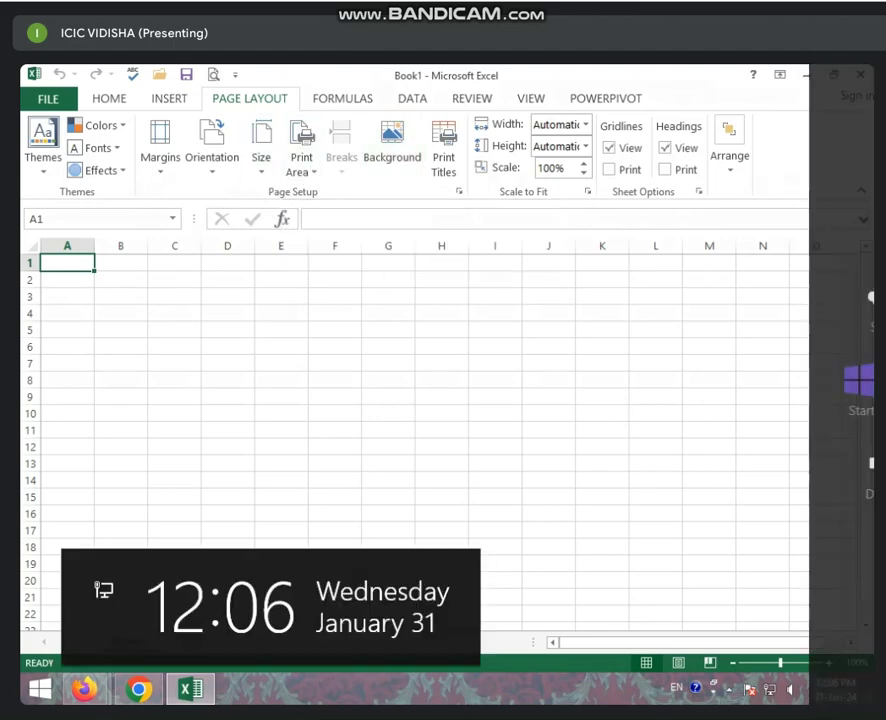
click(121, 413)
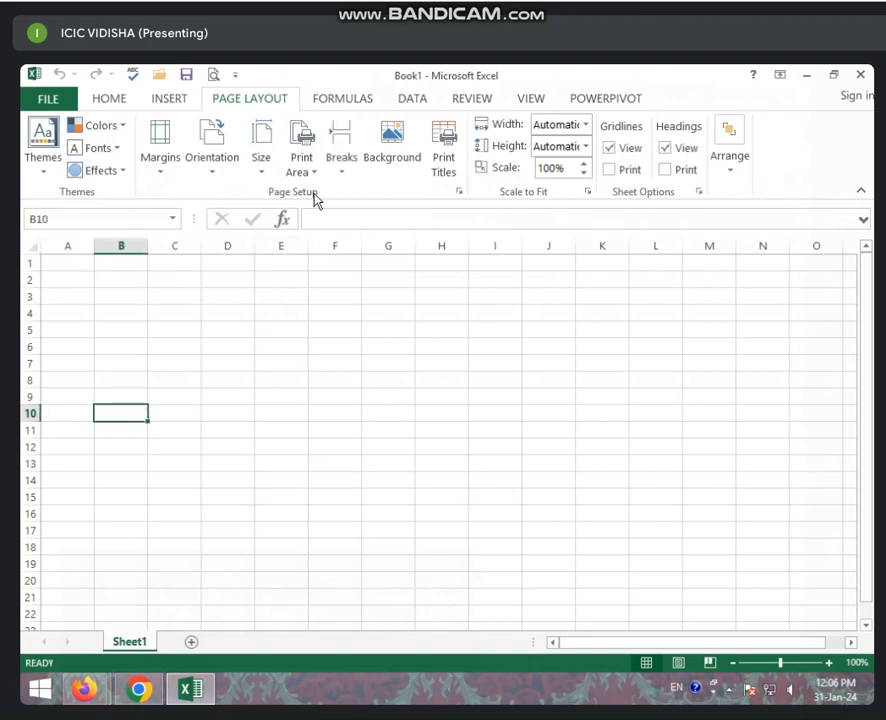
click(341, 172)
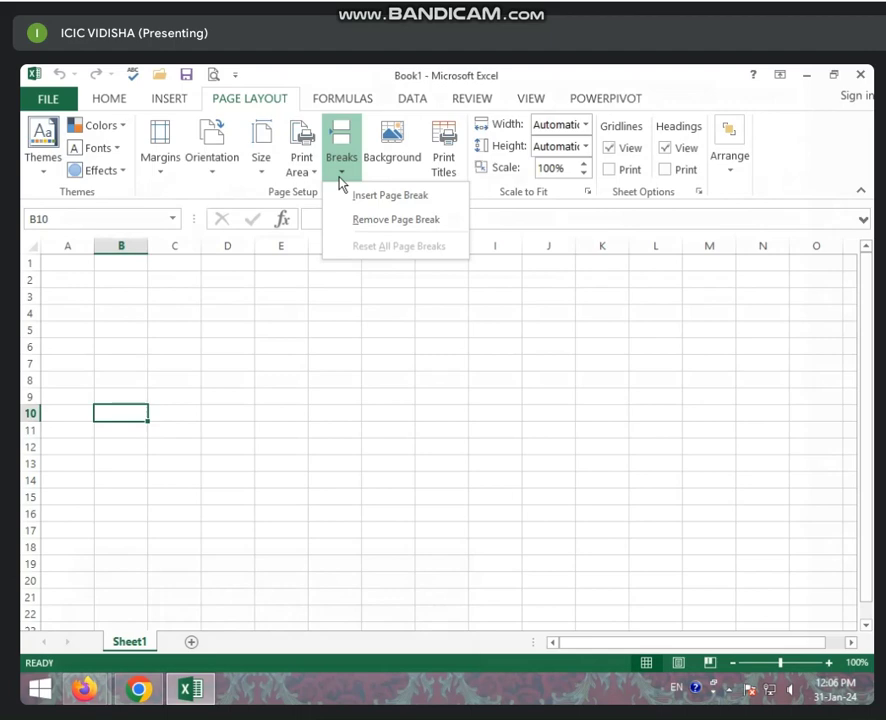
click(370, 364)
scroll(343, 391, down, 7)
scroll(260, 424, up, 6)
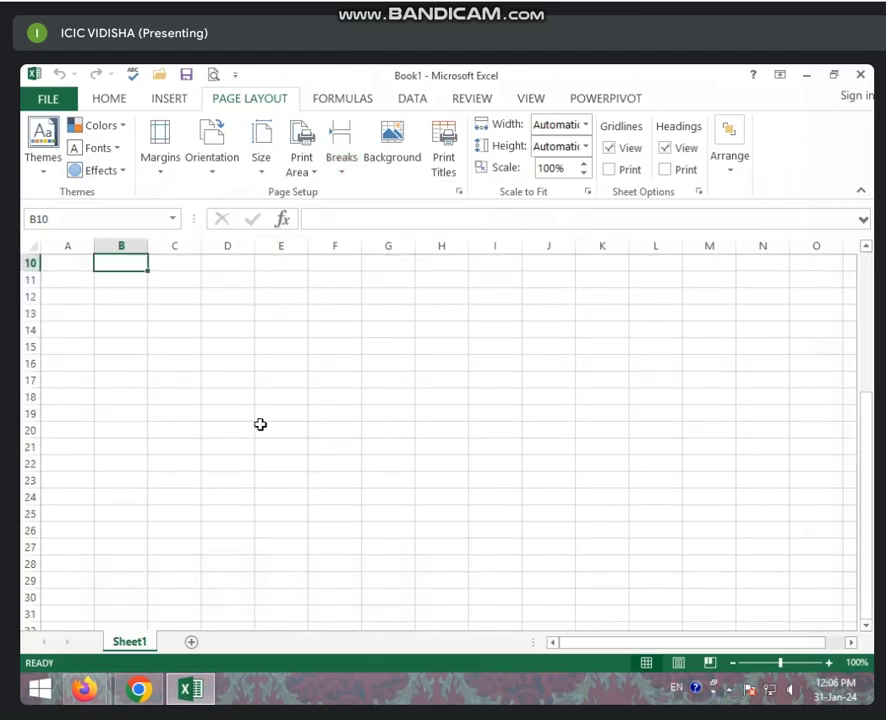
scroll(260, 424, up, 3)
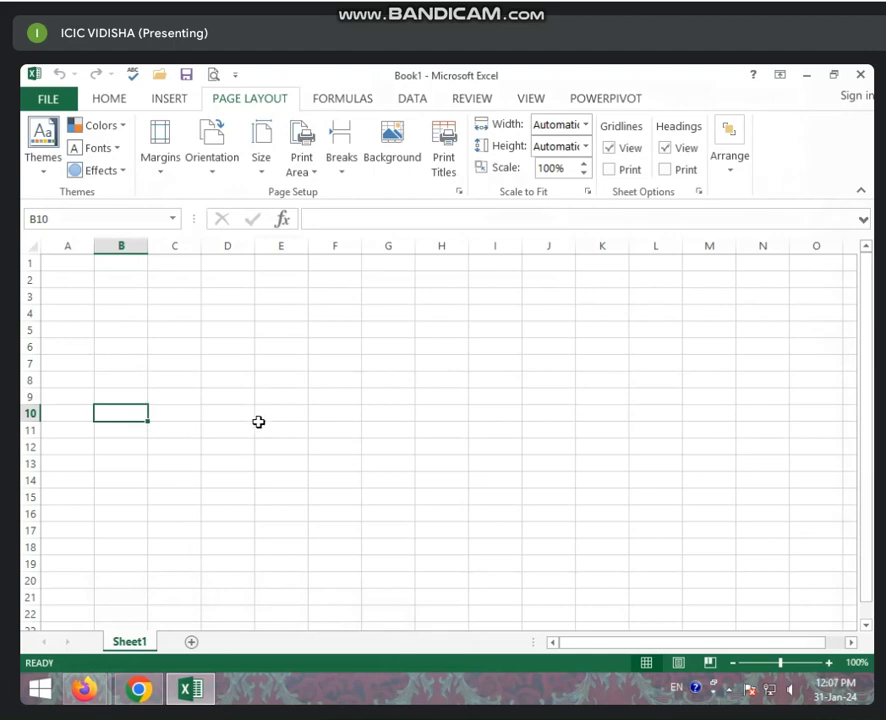
click(226, 444)
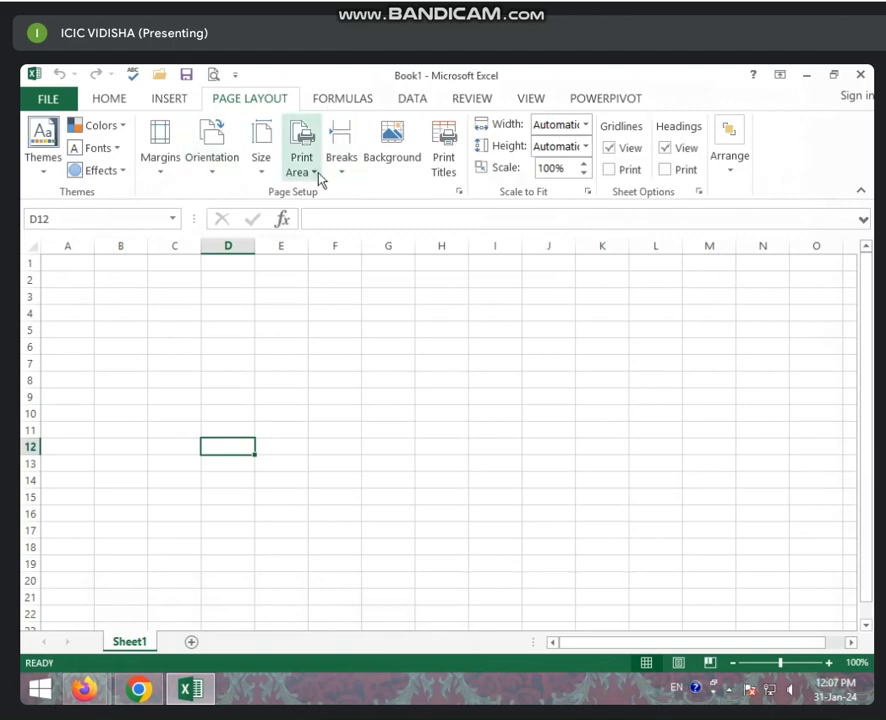
Browse the Recent Workbooks list, then back out to the blank sheet
click(48, 101)
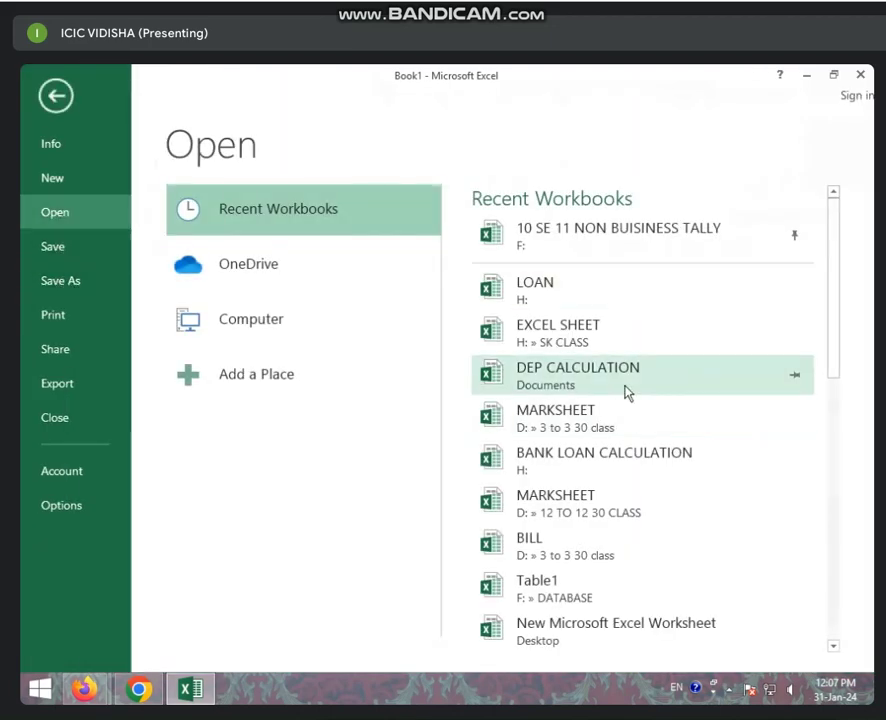
scroll(624, 392, down, 2)
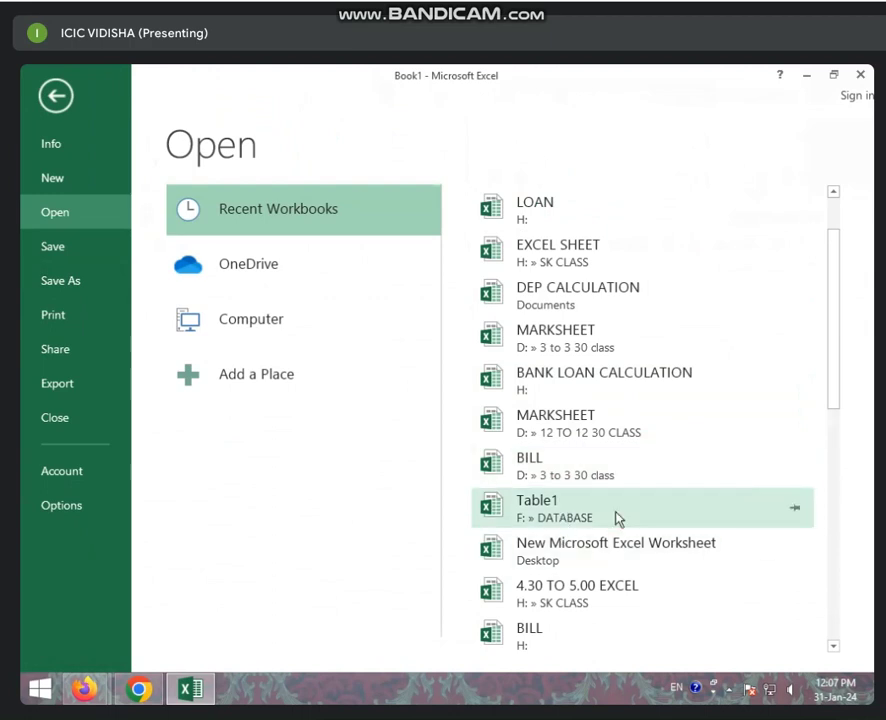
scroll(590, 598, down, 2)
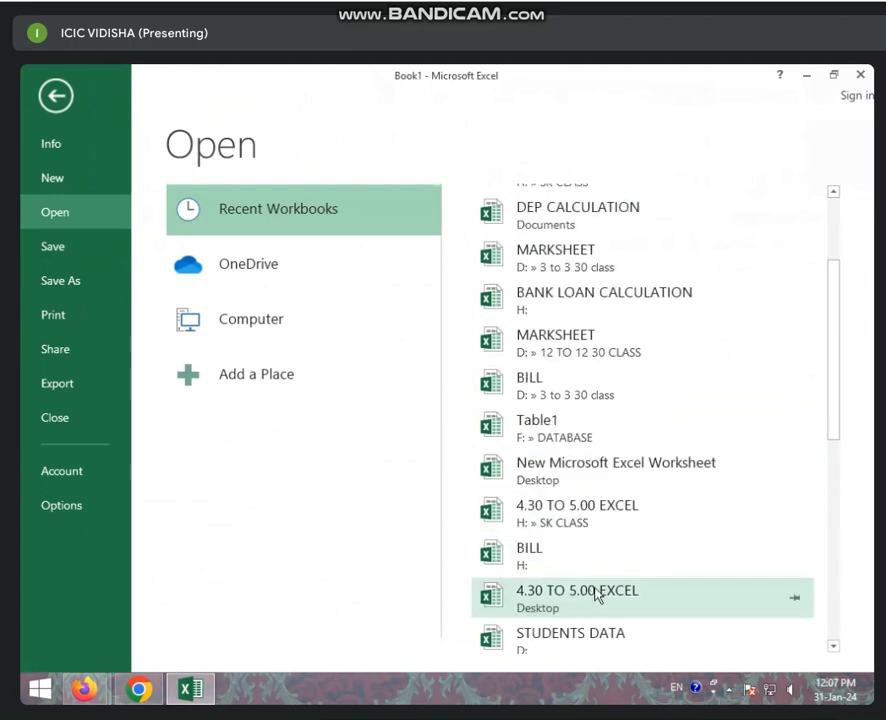
scroll(600, 600, down, 1)
key(Escape)
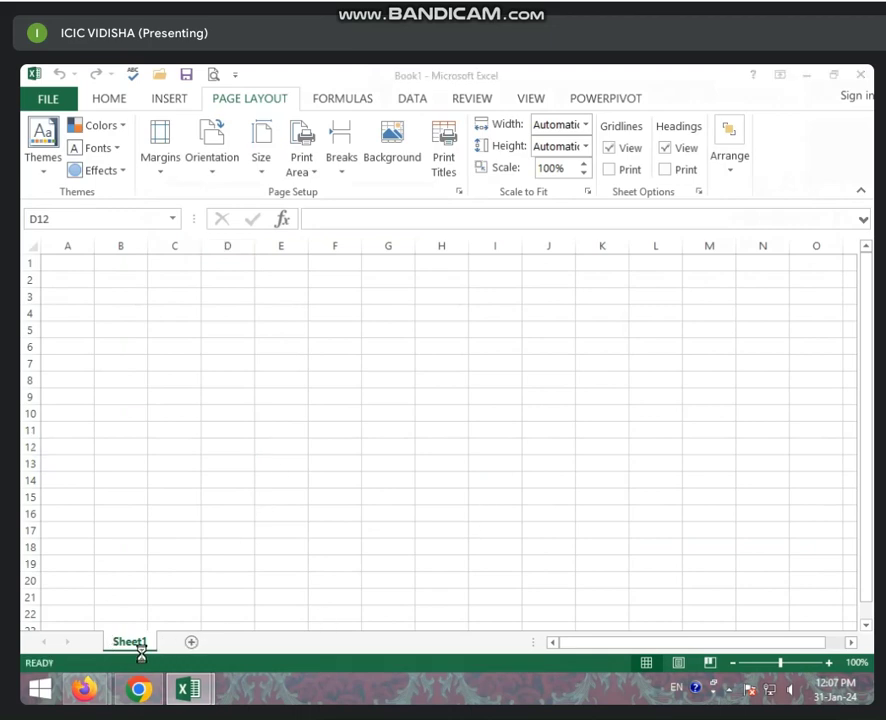
click(165, 410)
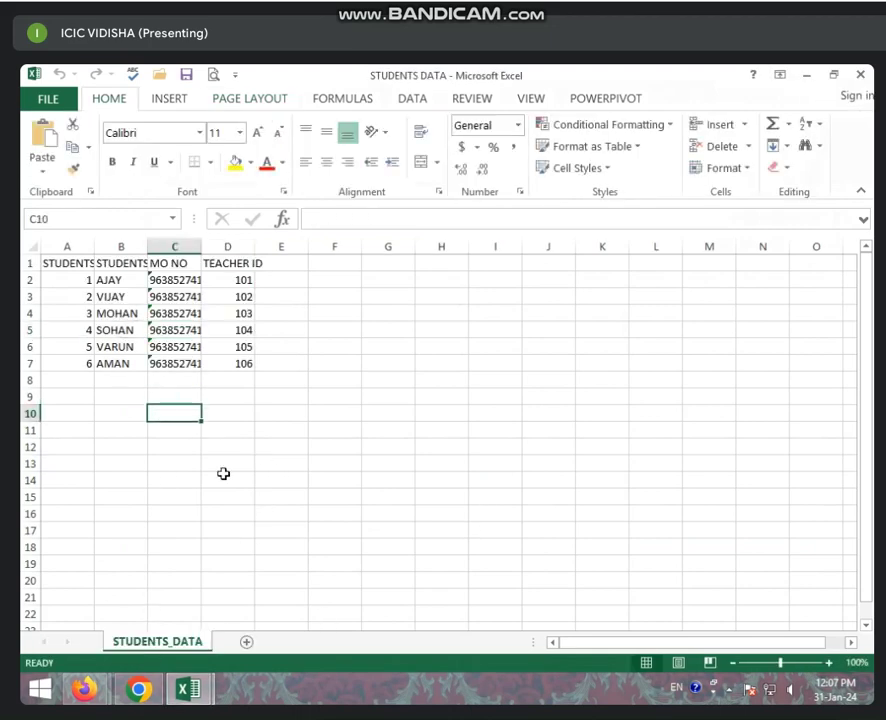
click(172, 448)
Open the MARKSHEET workbook from D: » 12 TO 12 30 CLASS via Recent Workbooks
click(47, 98)
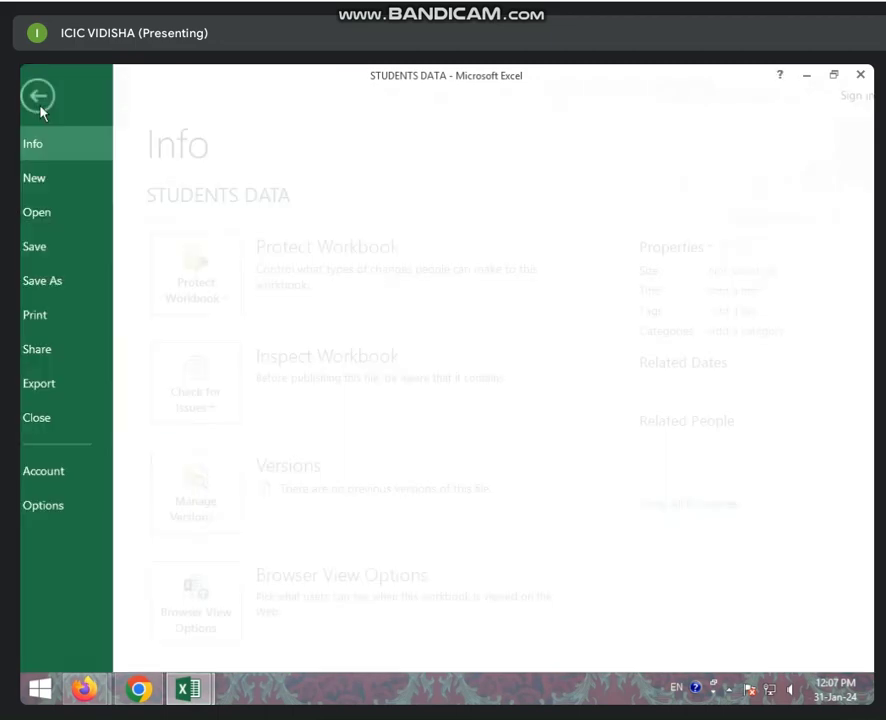
click(66, 214)
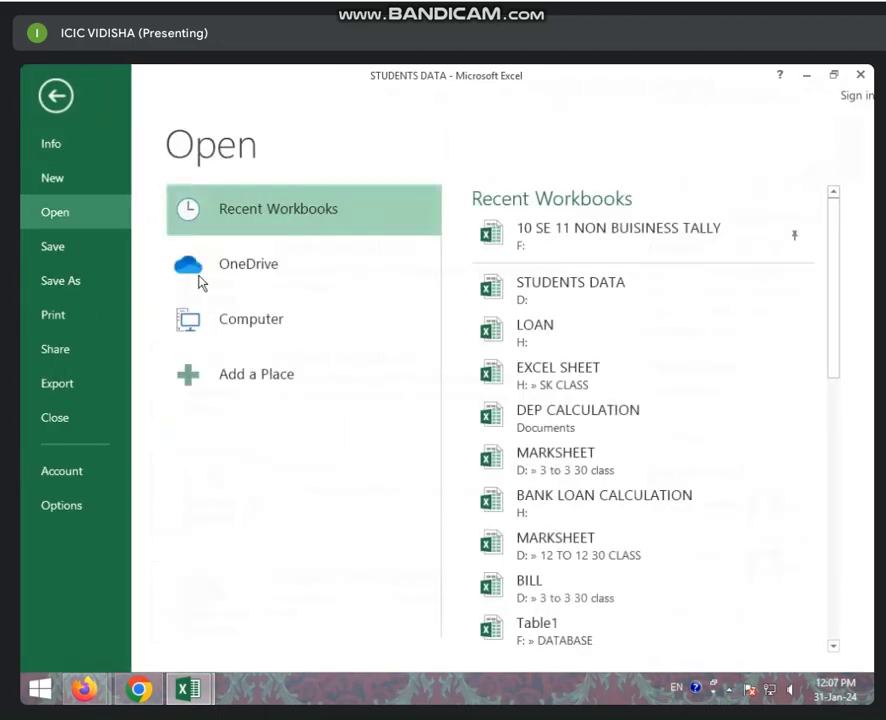
scroll(588, 426, down, 1)
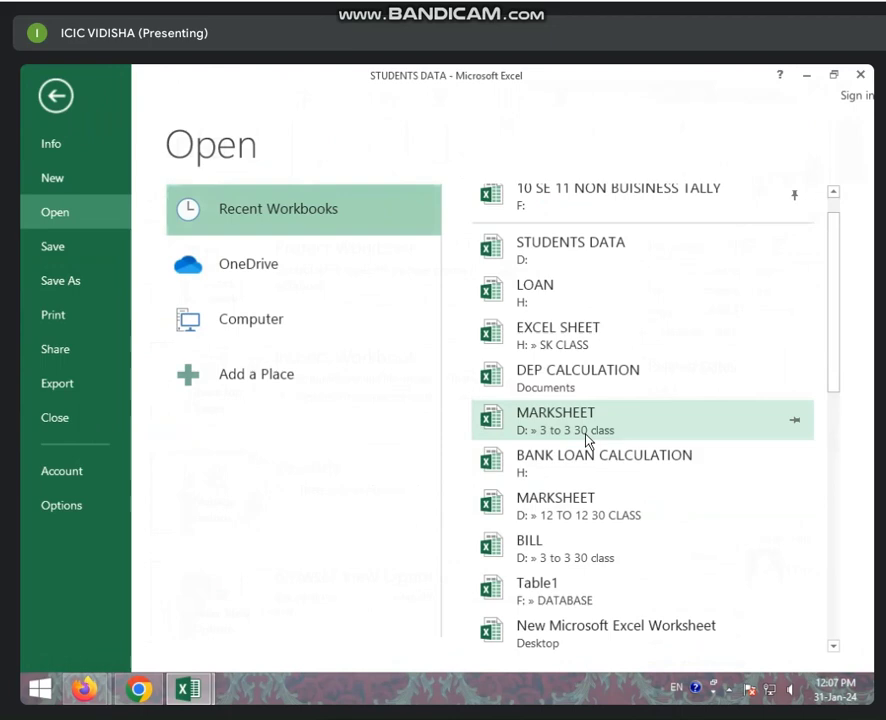
click(556, 508)
Switch from the BILL sheet to the MARKSHEET sheet and display it in Page Layout view
click(400, 453)
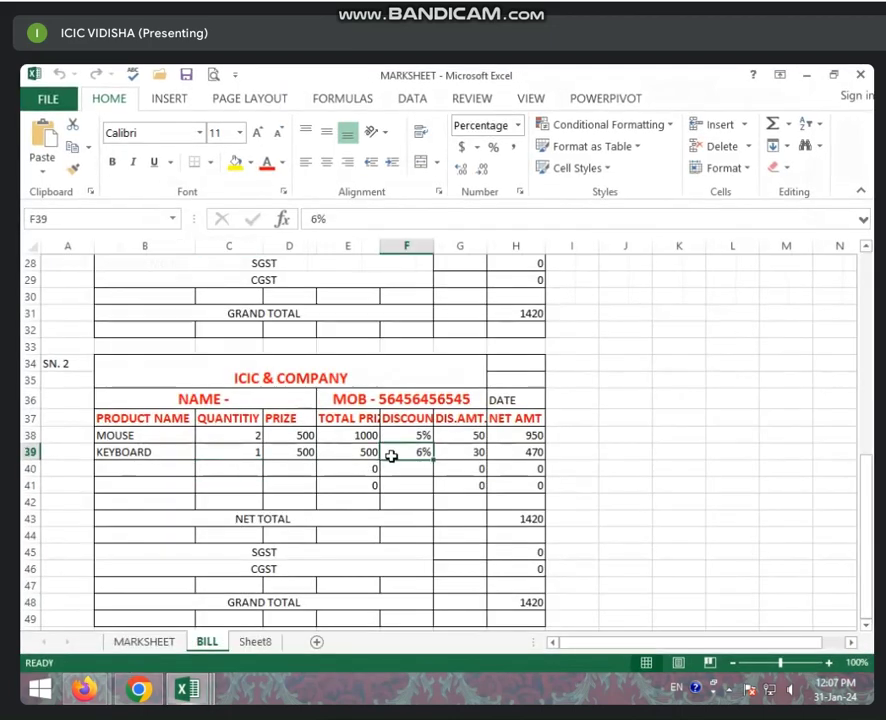
click(145, 642)
click(380, 522)
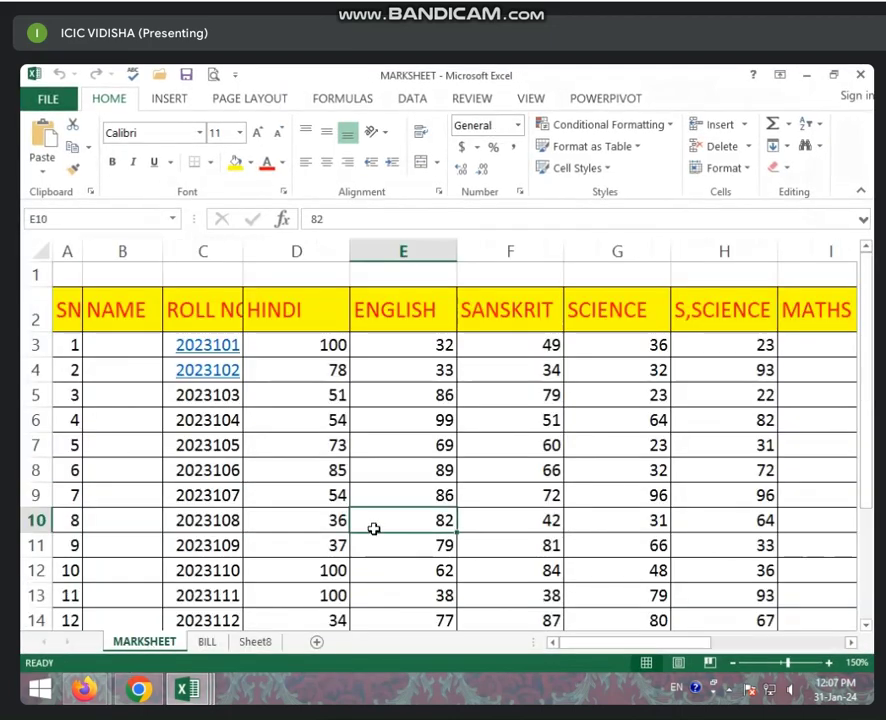
click(233, 410)
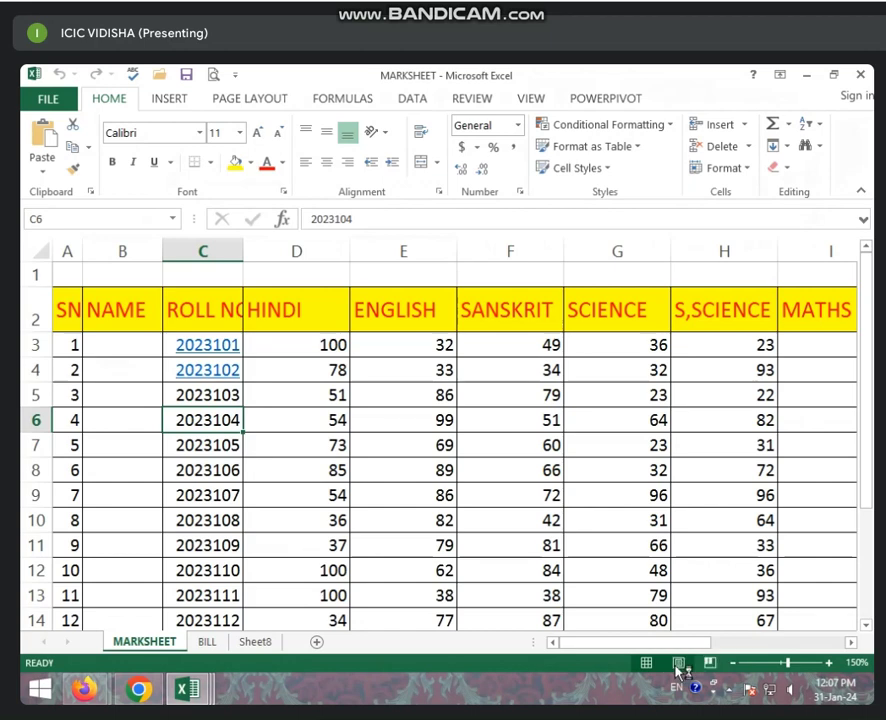
click(677, 663)
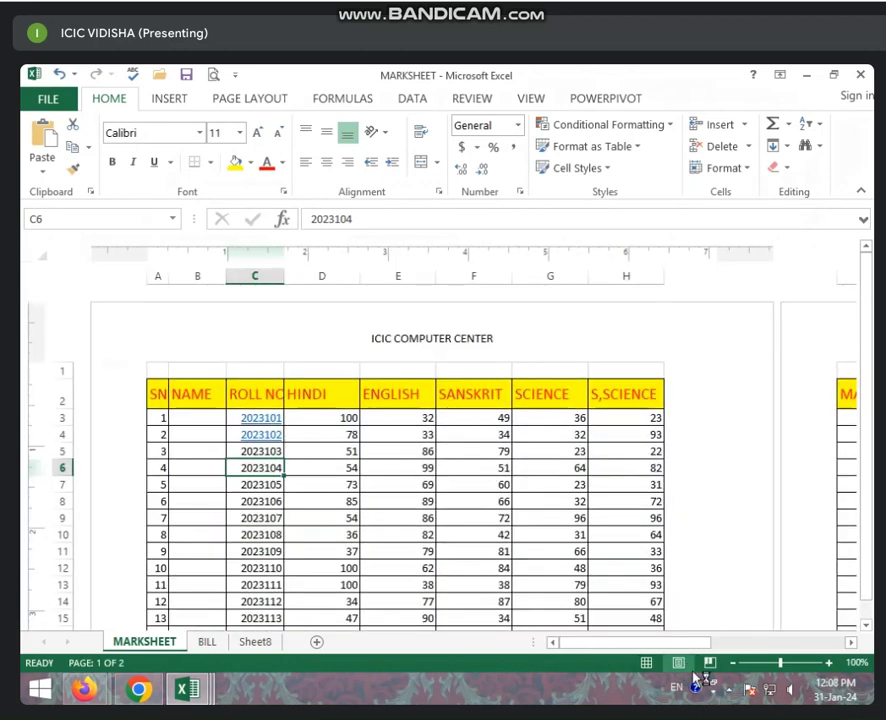
Zoom out to 50% and scroll through both printed pages of the marksheet
click(427, 535)
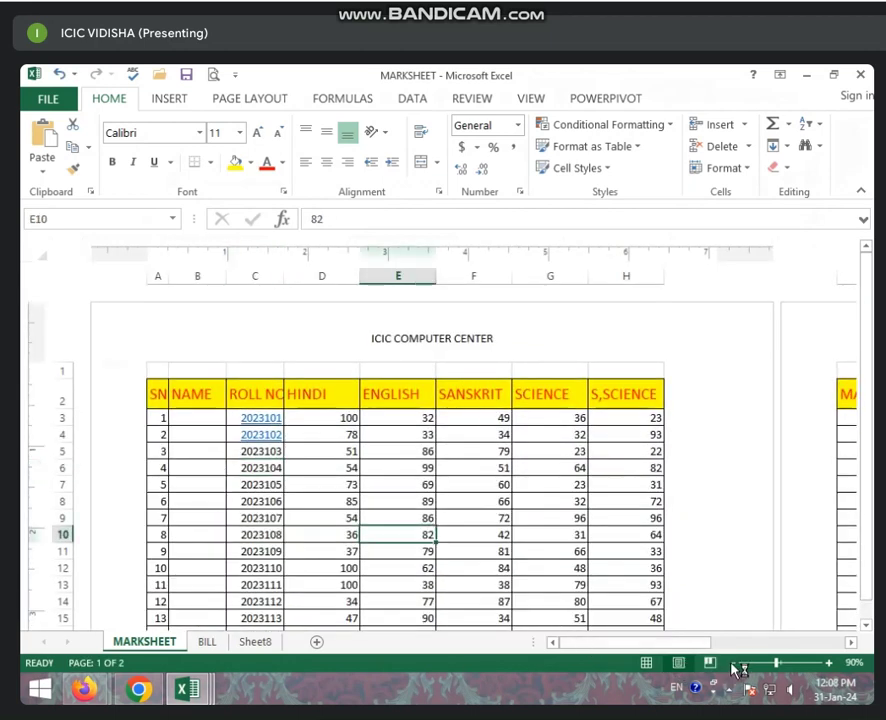
click(736, 664)
click(736, 664)
click(736, 664)
click(736, 664)
click(736, 664)
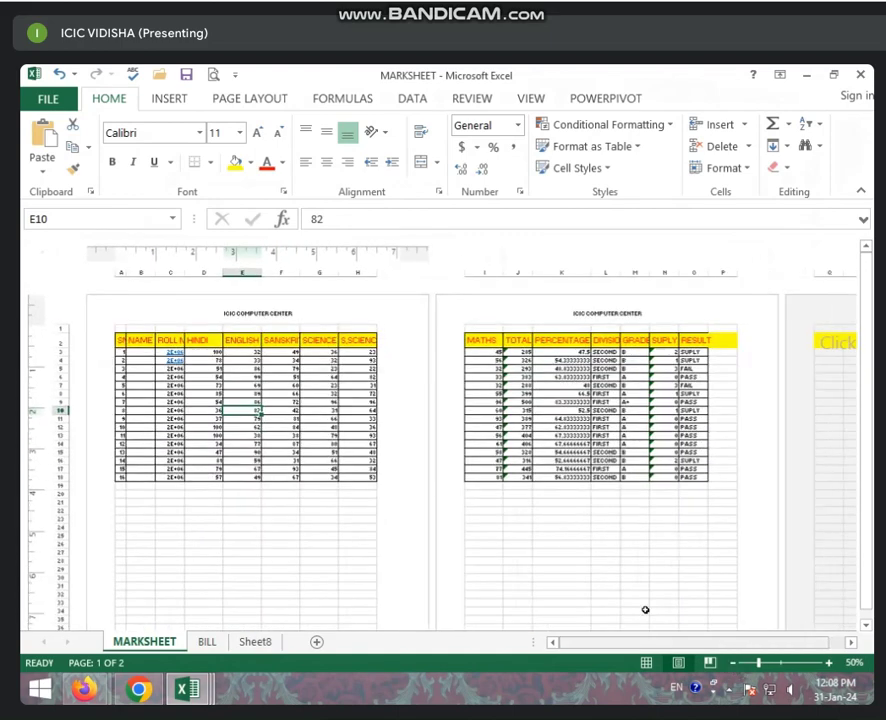
click(218, 397)
click(537, 353)
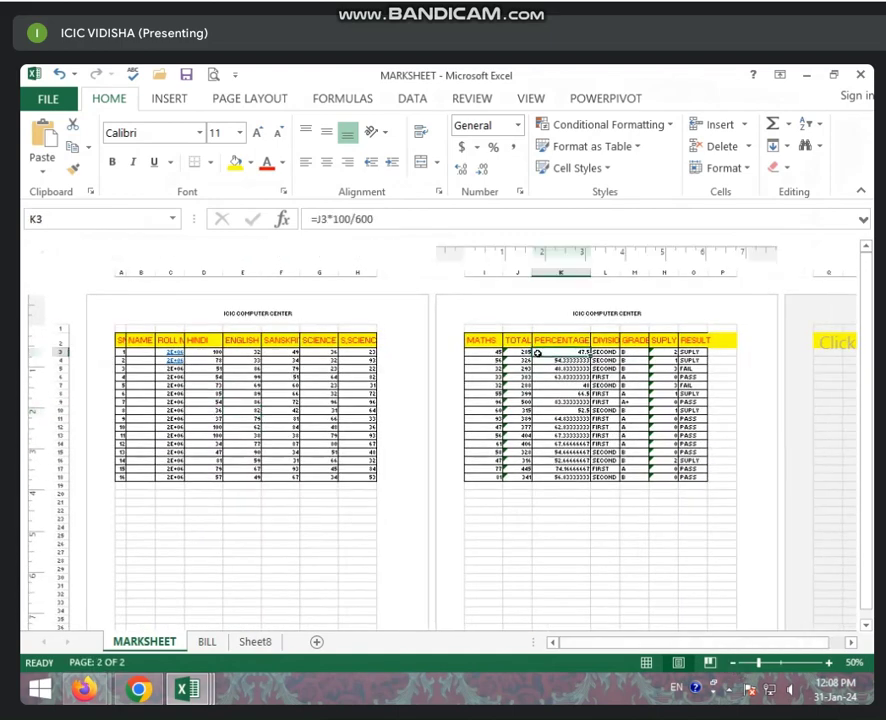
scroll(198, 567, down, 5)
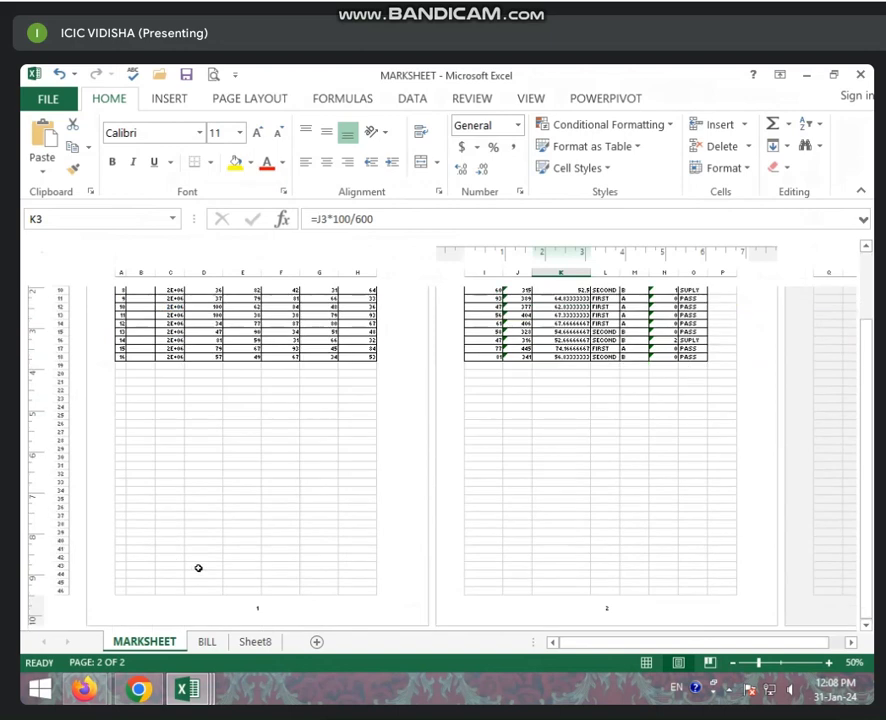
scroll(198, 568, down, 2)
scroll(193, 467, up, 2)
scroll(674, 580, down, 3)
scroll(684, 640, down, 2)
scroll(660, 640, up, 3)
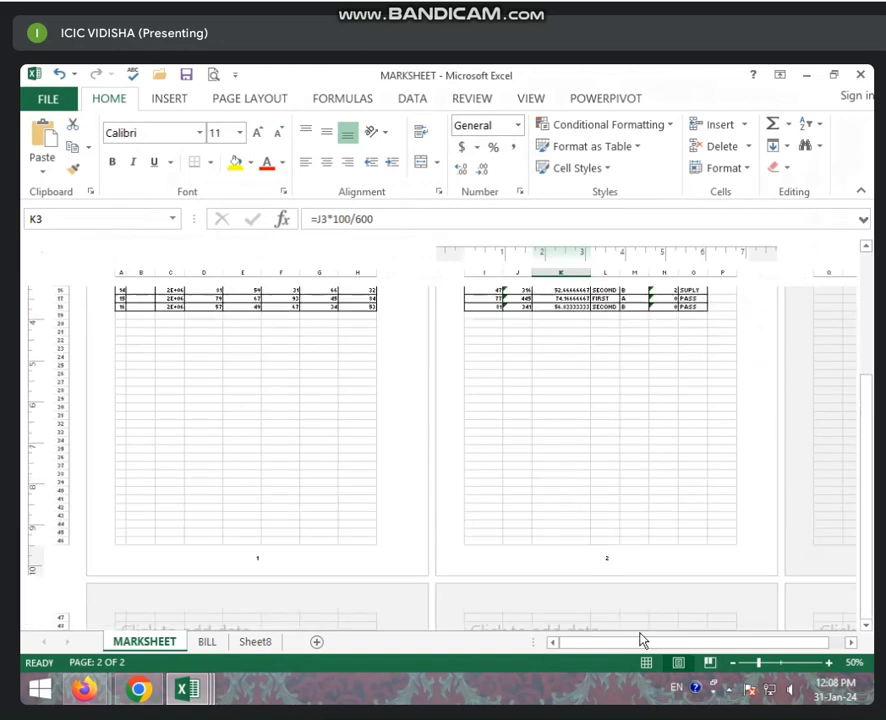
scroll(641, 640, up, 5)
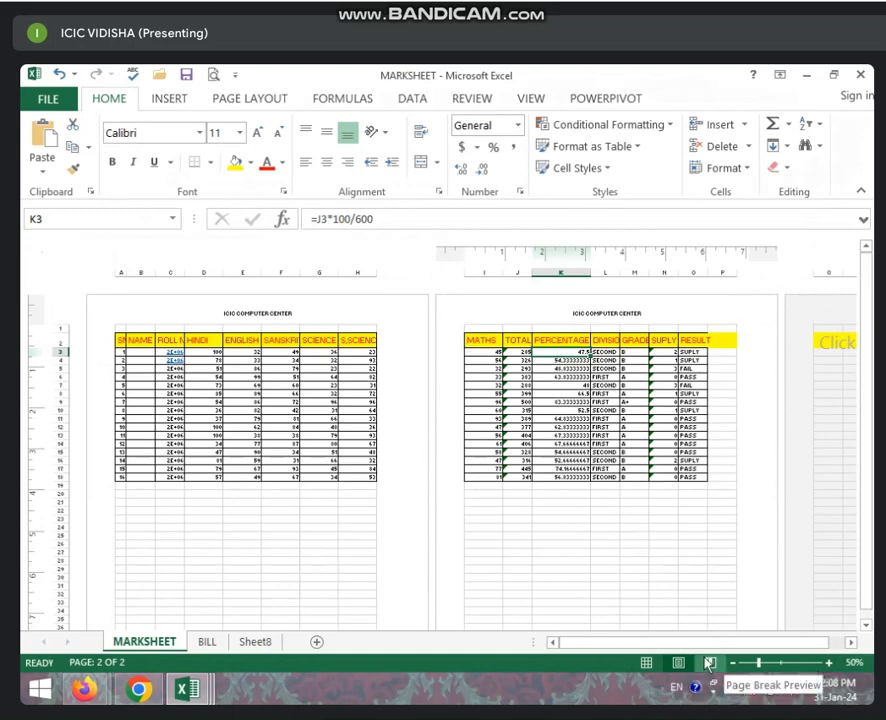
Back in Normal view, select G10 and insert a page break there from Page Layout > Breaks
click(646, 663)
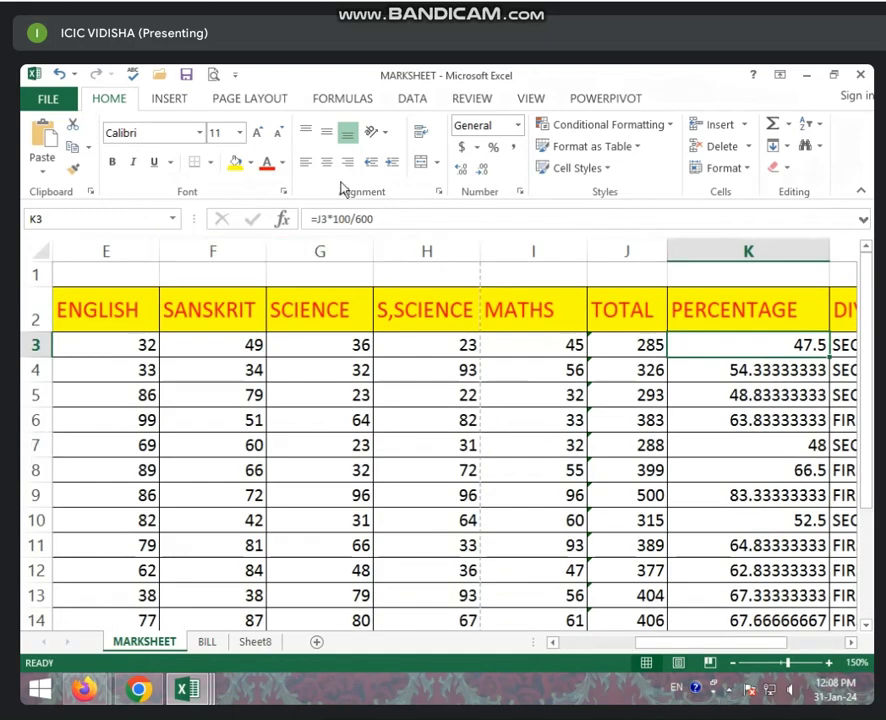
click(167, 96)
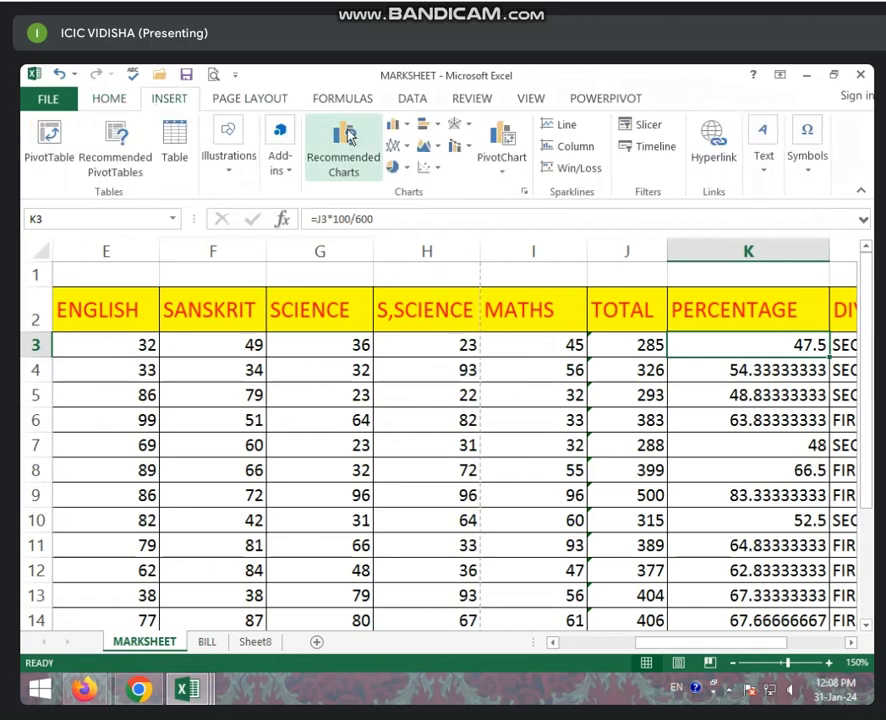
click(265, 99)
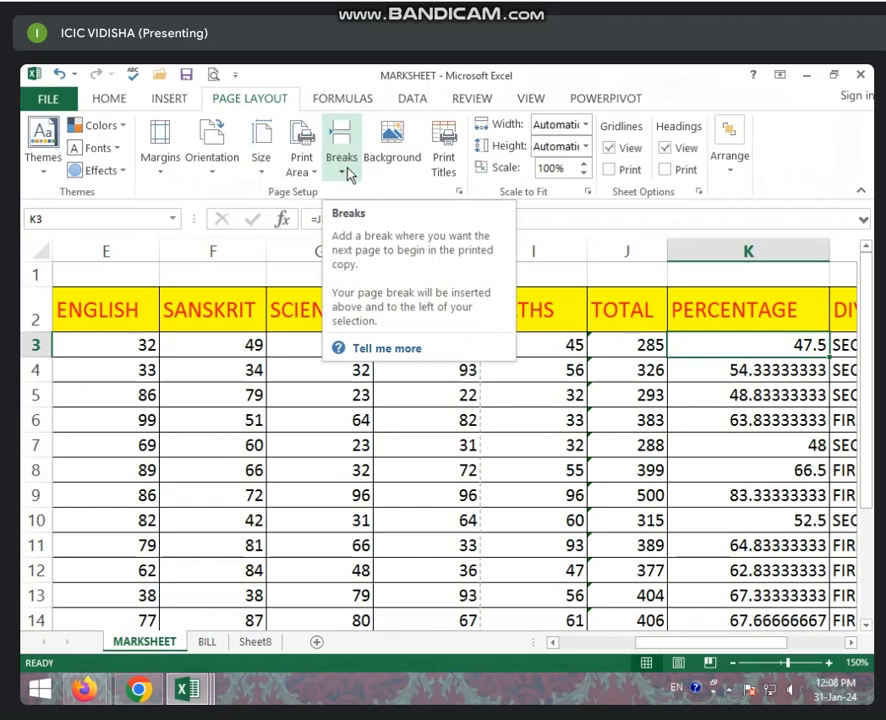
click(340, 397)
click(329, 470)
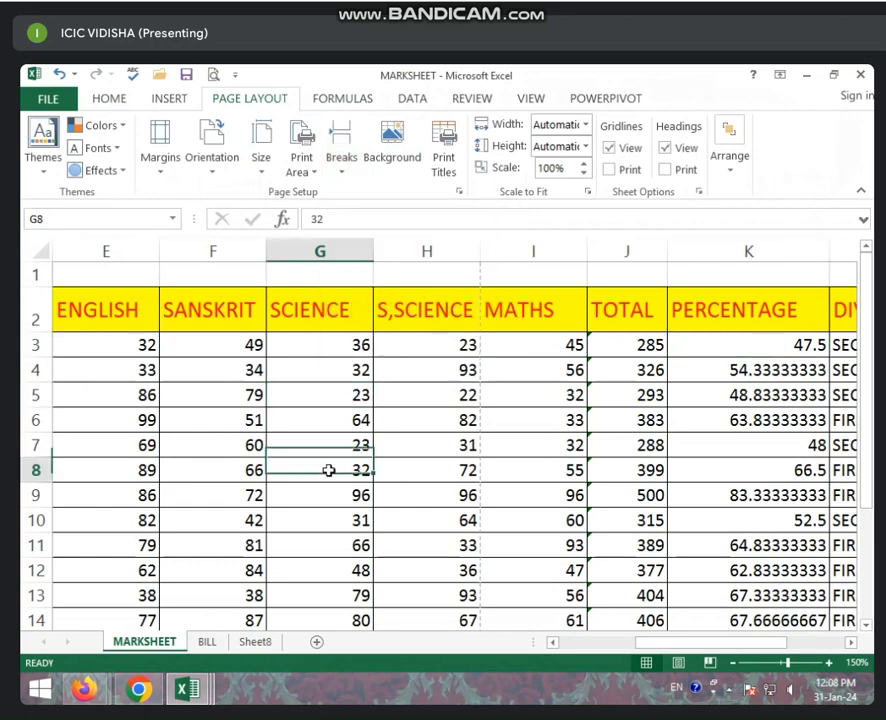
click(318, 509)
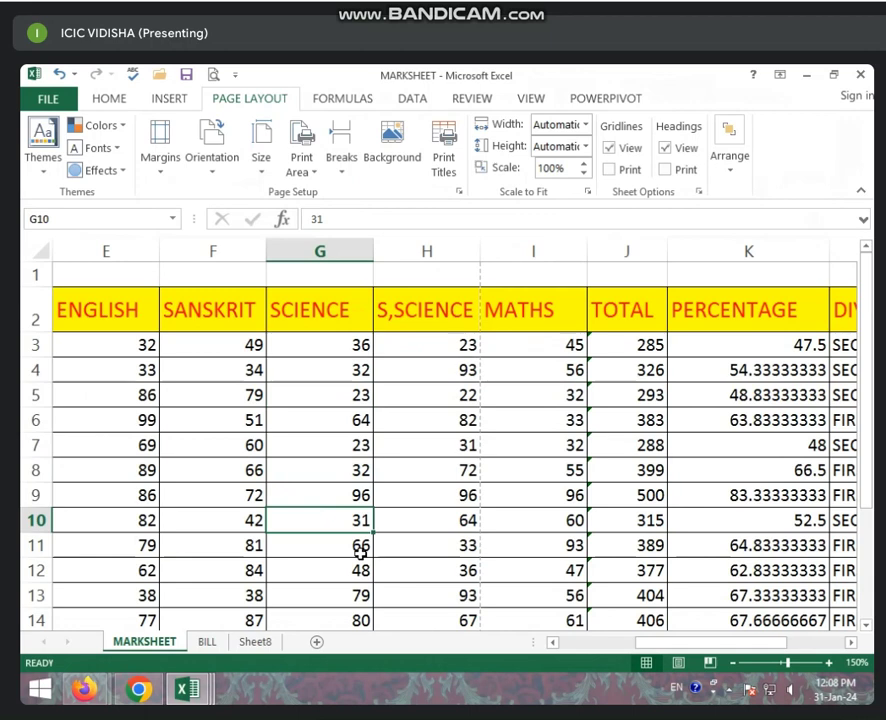
click(344, 174)
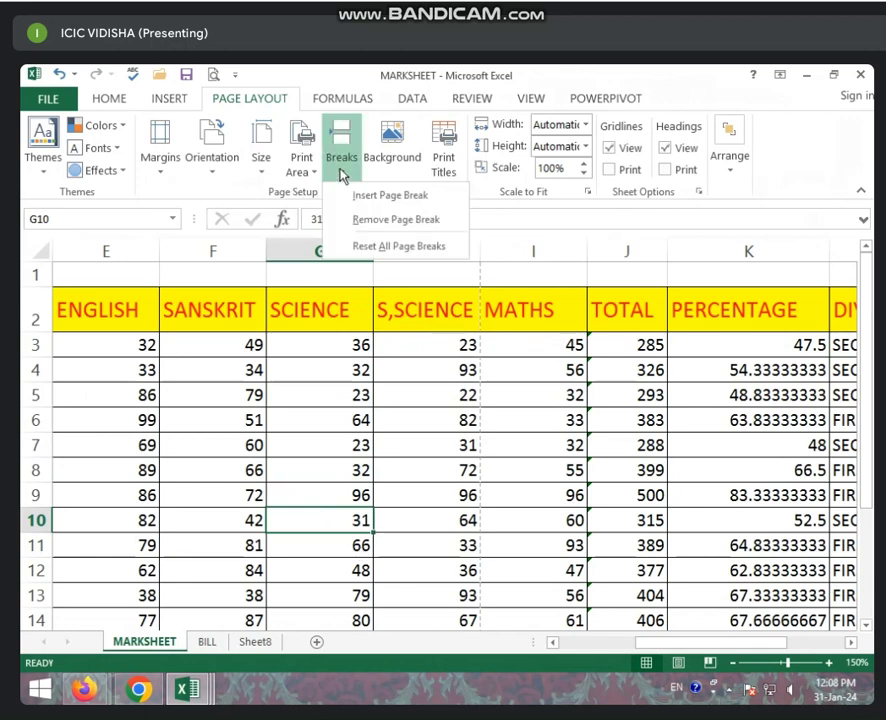
click(370, 197)
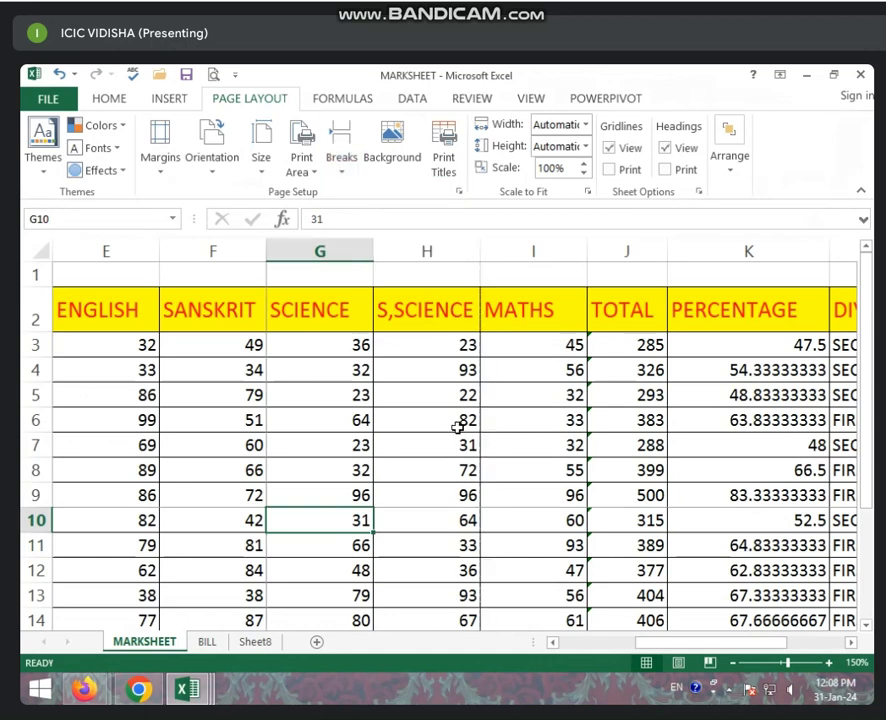
In Page Layout view, inspect cells on each page of the new 6-page split
click(678, 663)
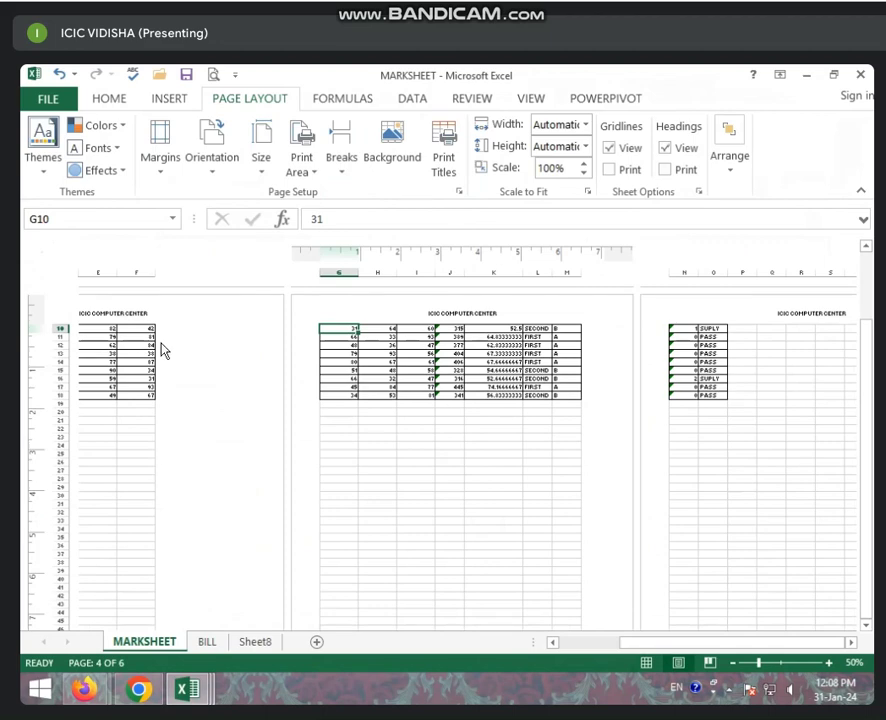
click(120, 363)
click(432, 379)
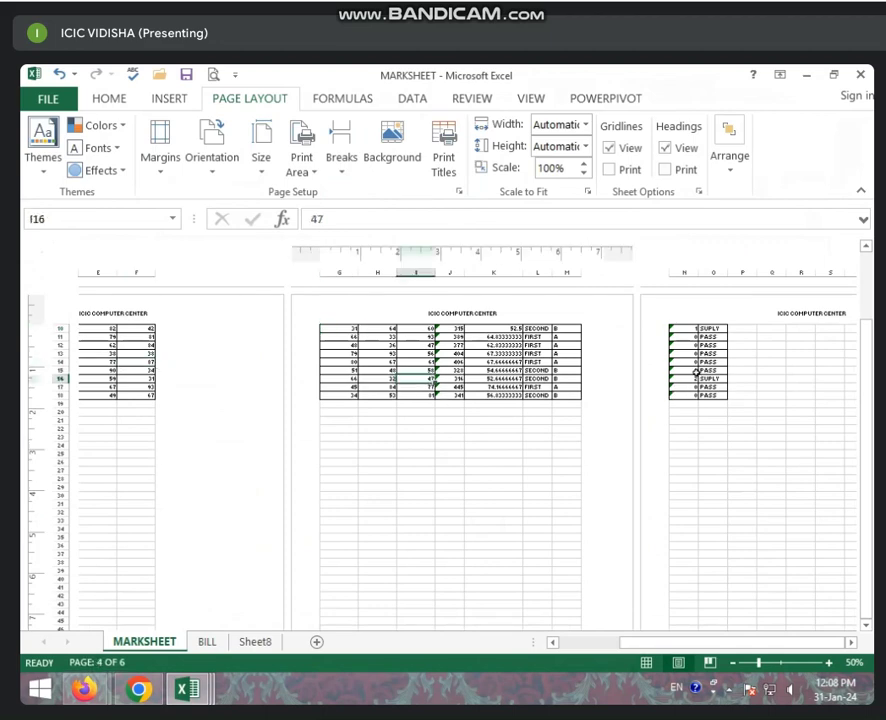
click(701, 370)
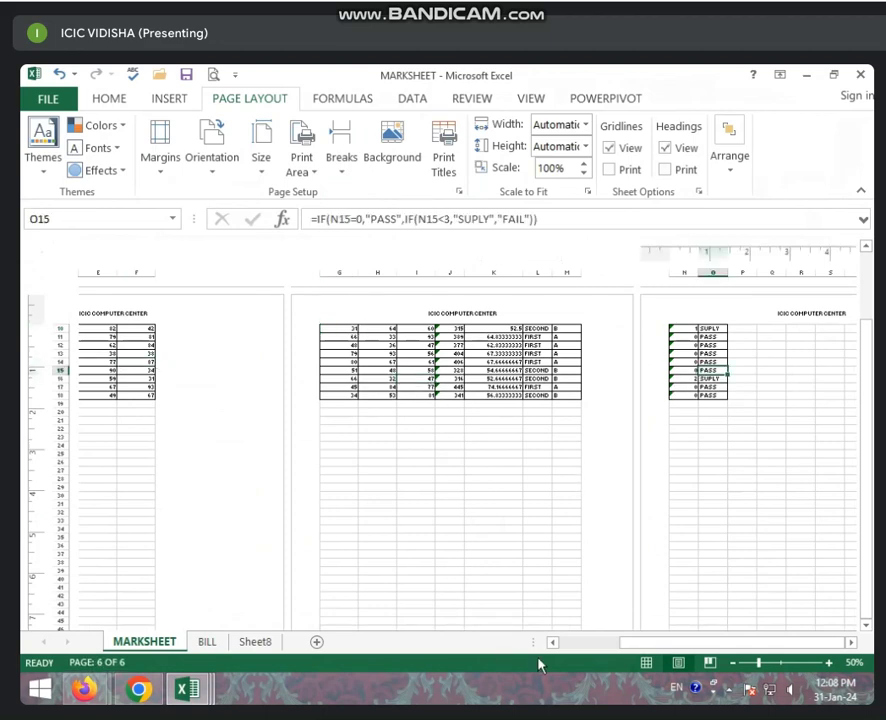
mouse_move(638, 641)
mouse_down()
mouse_move(659, 648)
mouse_move(490, 652)
mouse_move(517, 651)
mouse_up()
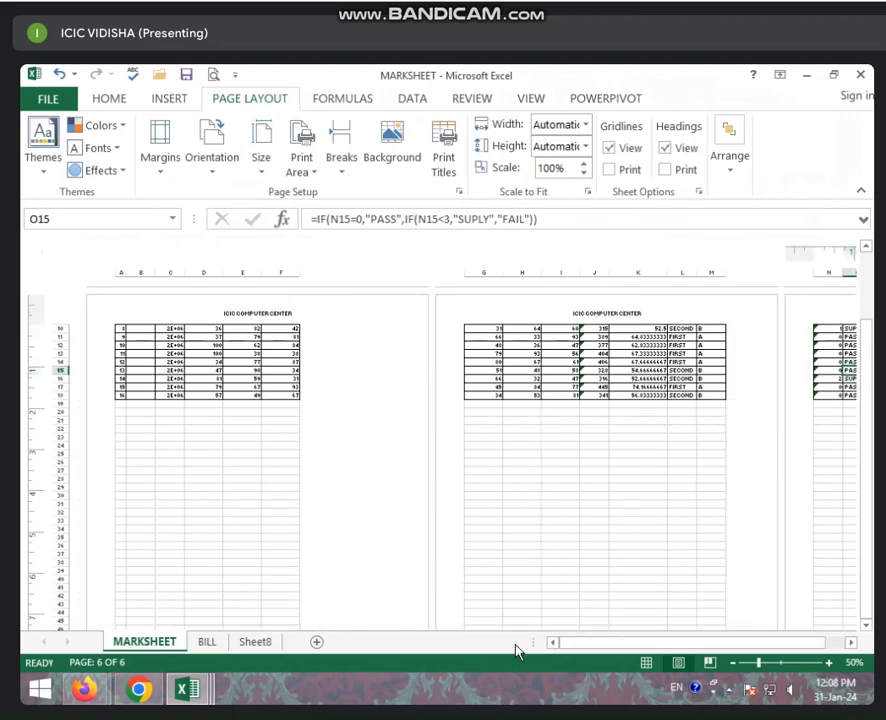
scroll(142, 470, up, 3)
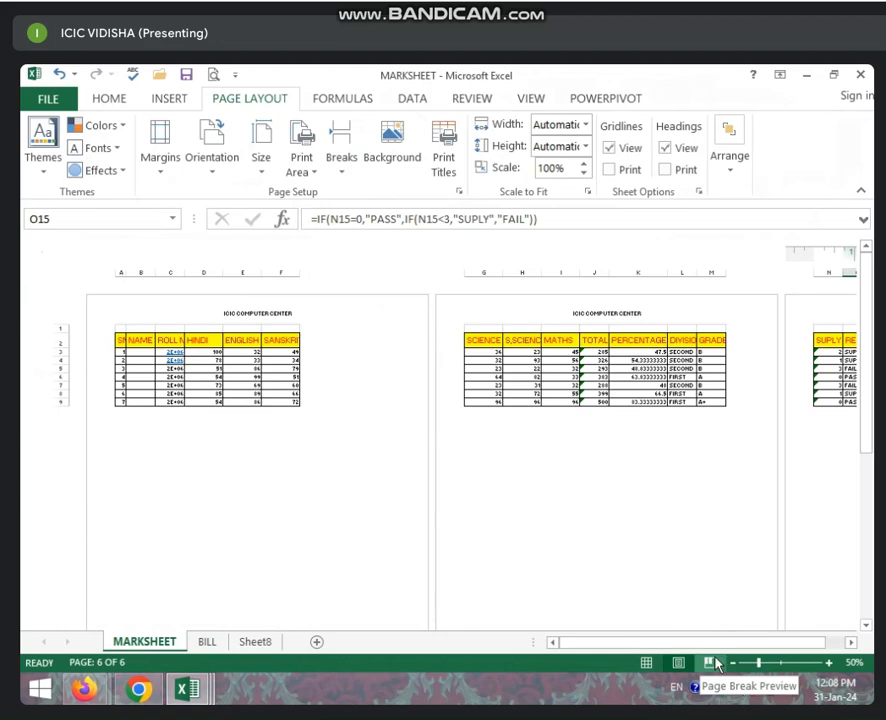
Switch MARKSHEET to Page Break Preview to see the page boundaries and the break after row 9
click(714, 663)
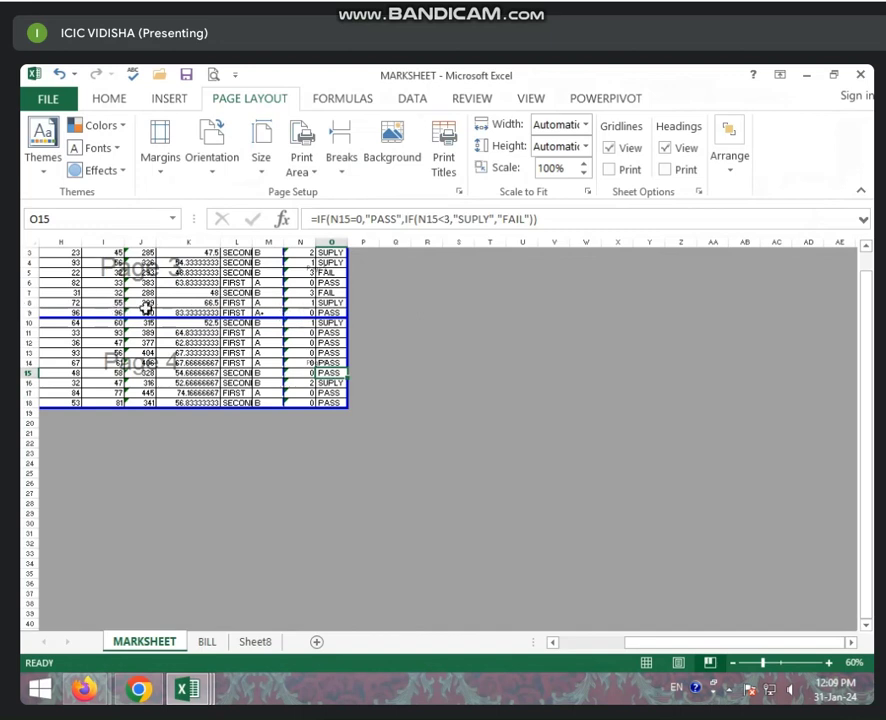
scroll(159, 328, up, 1)
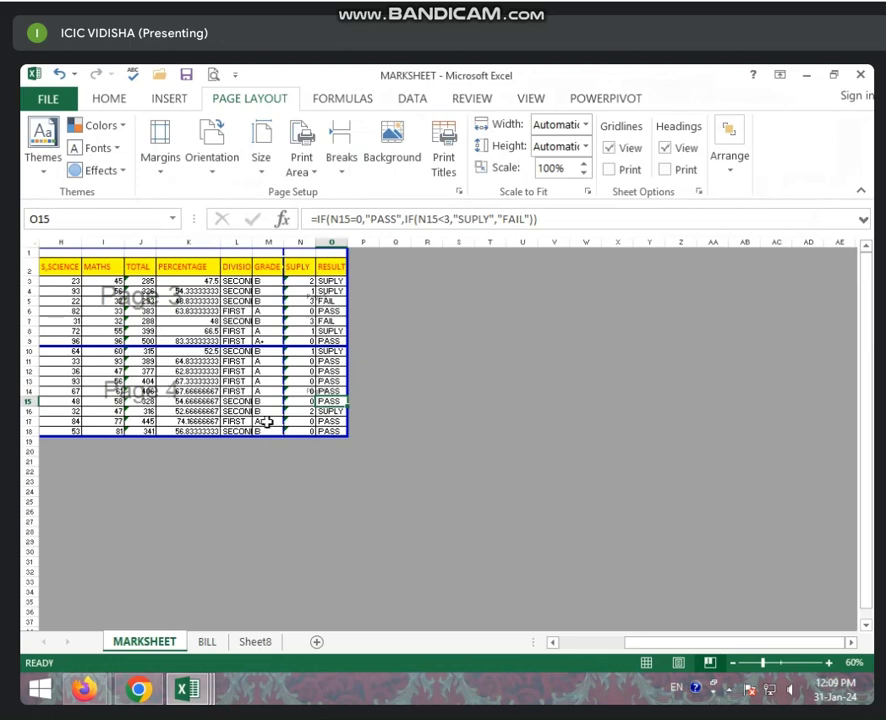
Return to Normal view and step through the Ctrl+P print preview to page 4 of 6
click(676, 671)
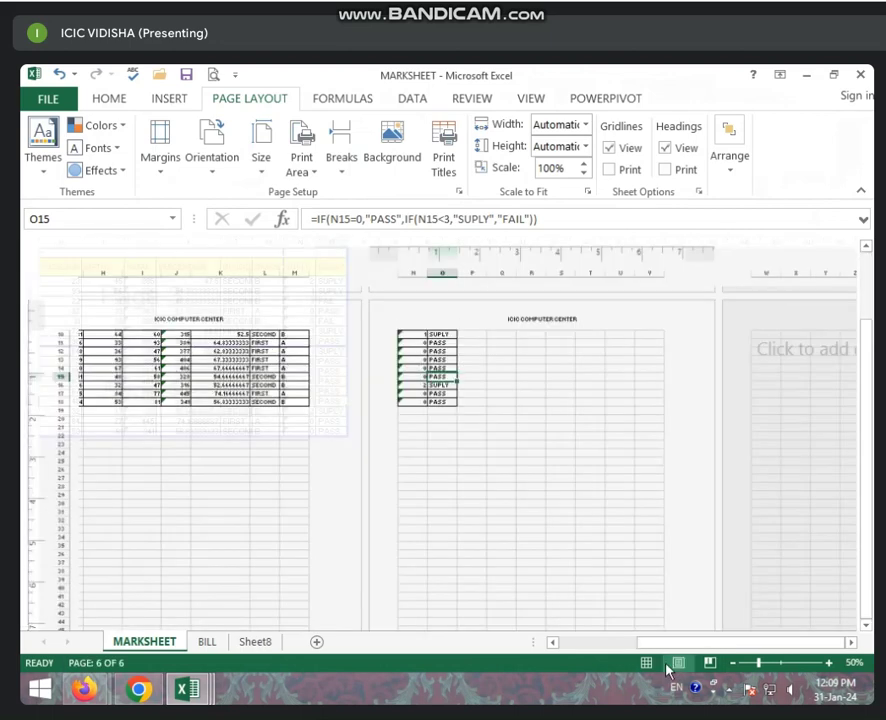
click(648, 663)
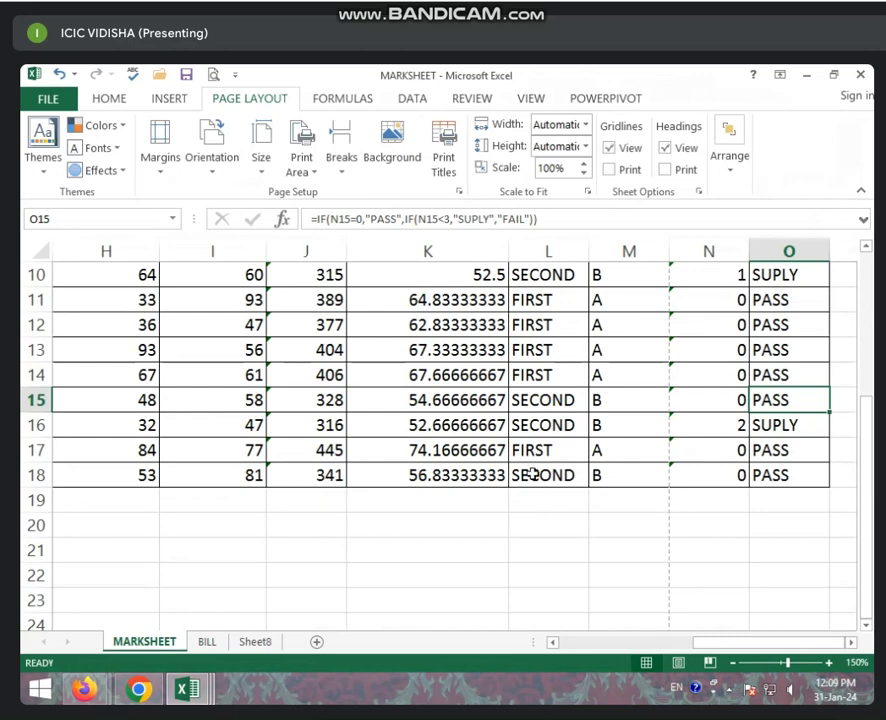
key(ctrl+p)
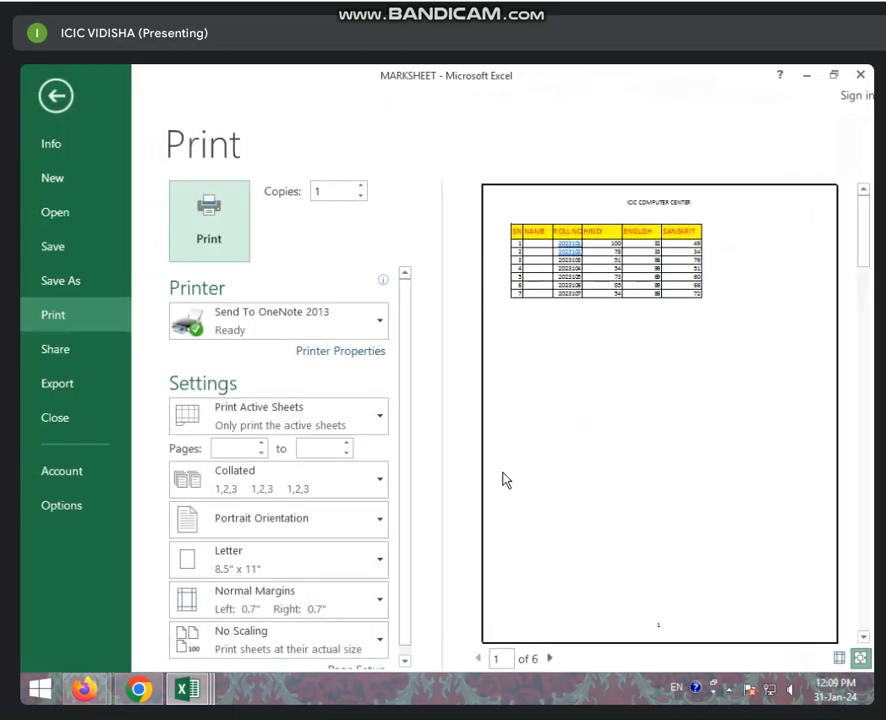
click(550, 658)
click(551, 659)
click(551, 659)
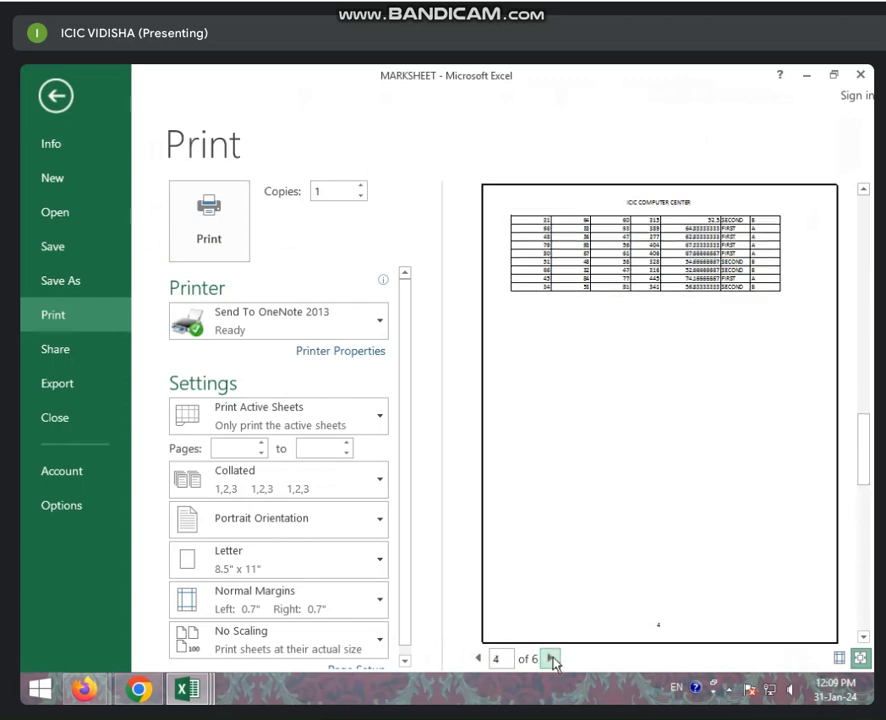
click(551, 659)
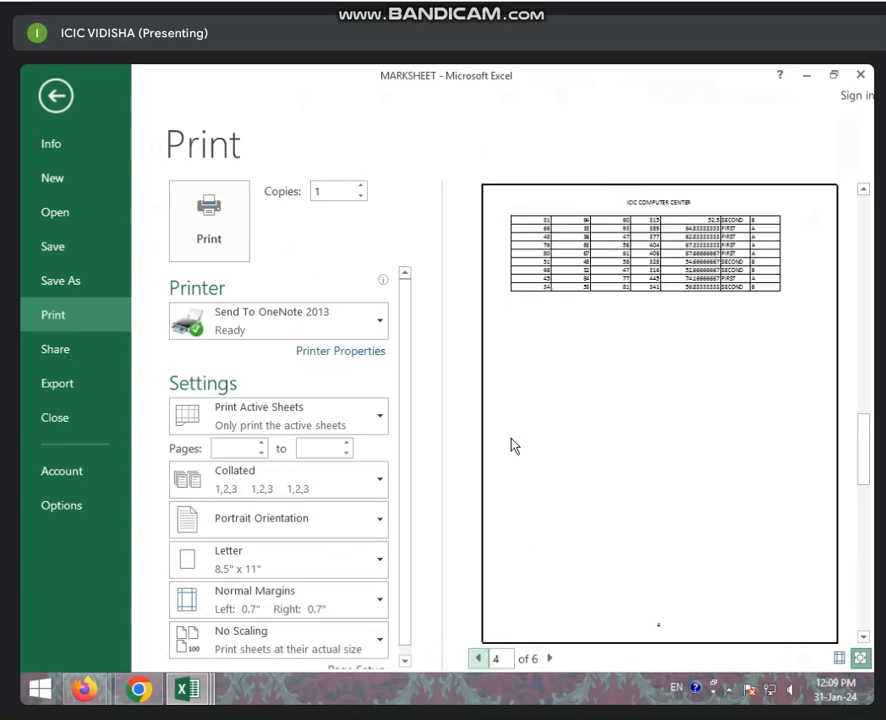
click(48, 102)
Remove the inserted page break with J6 selected and check the result in Page Layout and Page Break views
click(213, 395)
scroll(210, 400, up, 3)
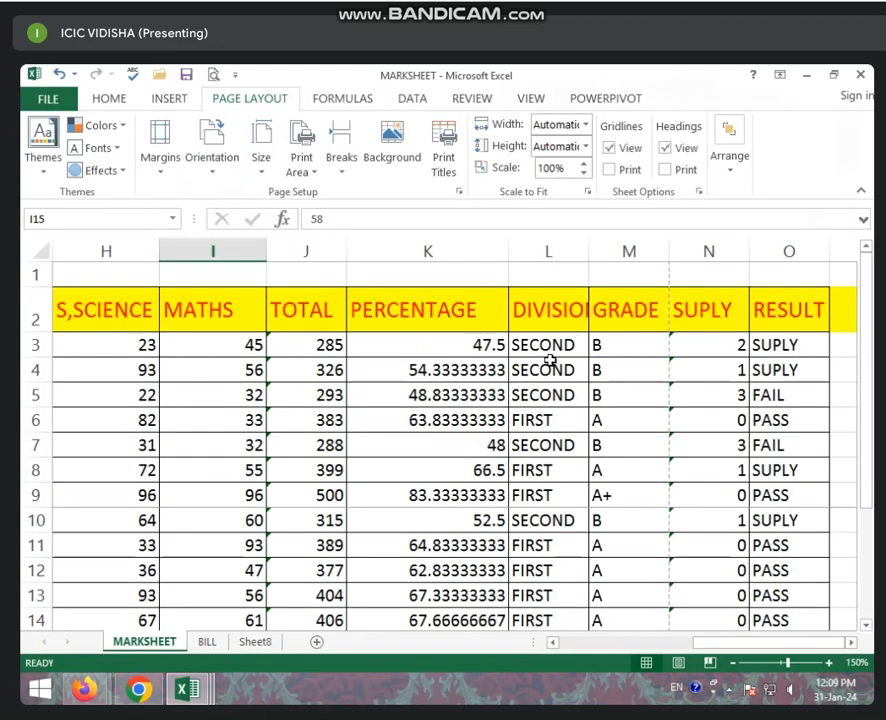
click(312, 428)
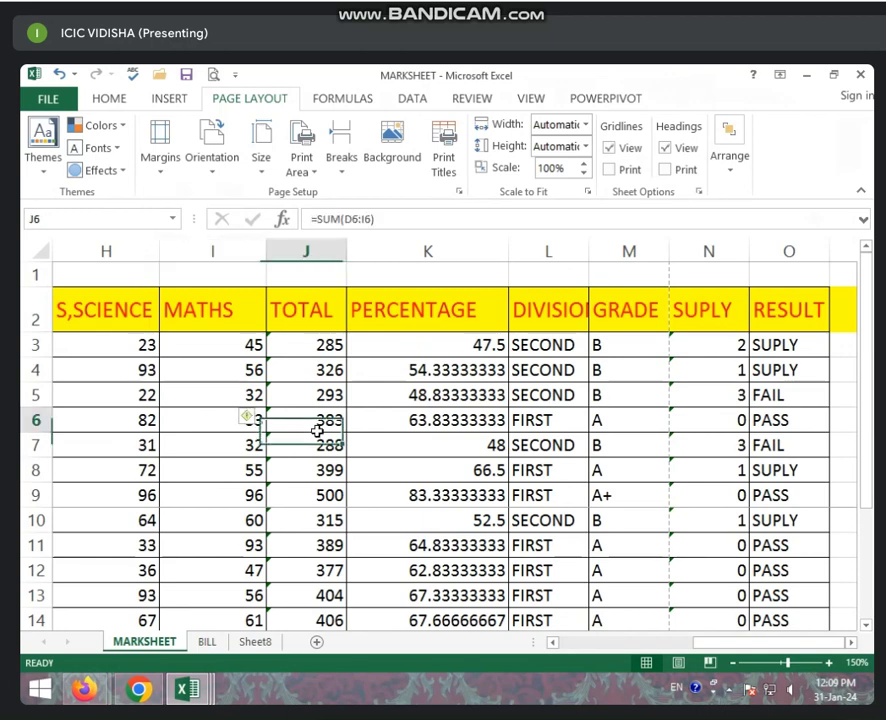
click(348, 175)
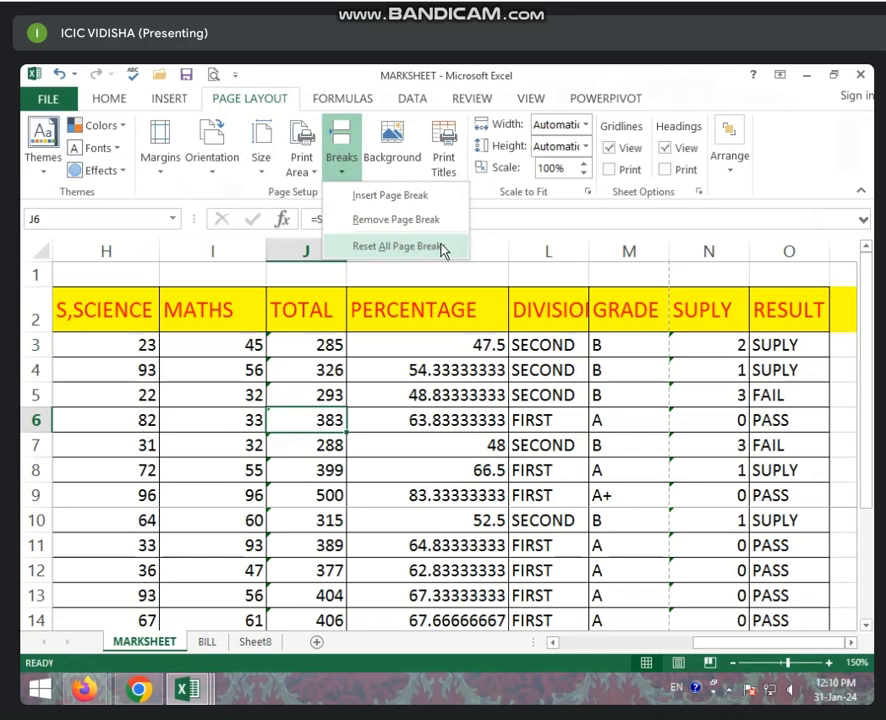
click(383, 226)
key(Right)
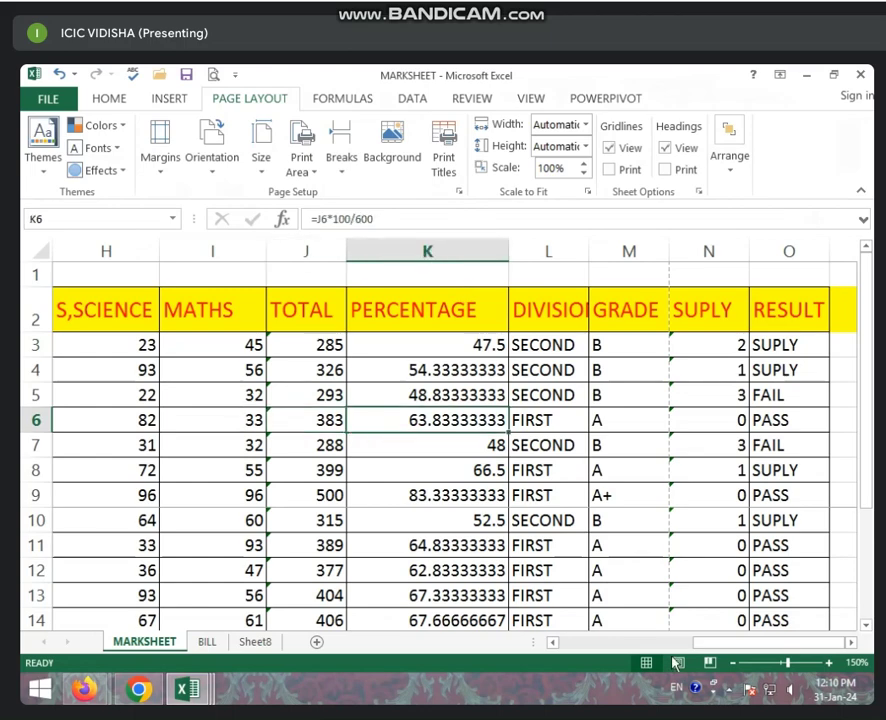
click(677, 663)
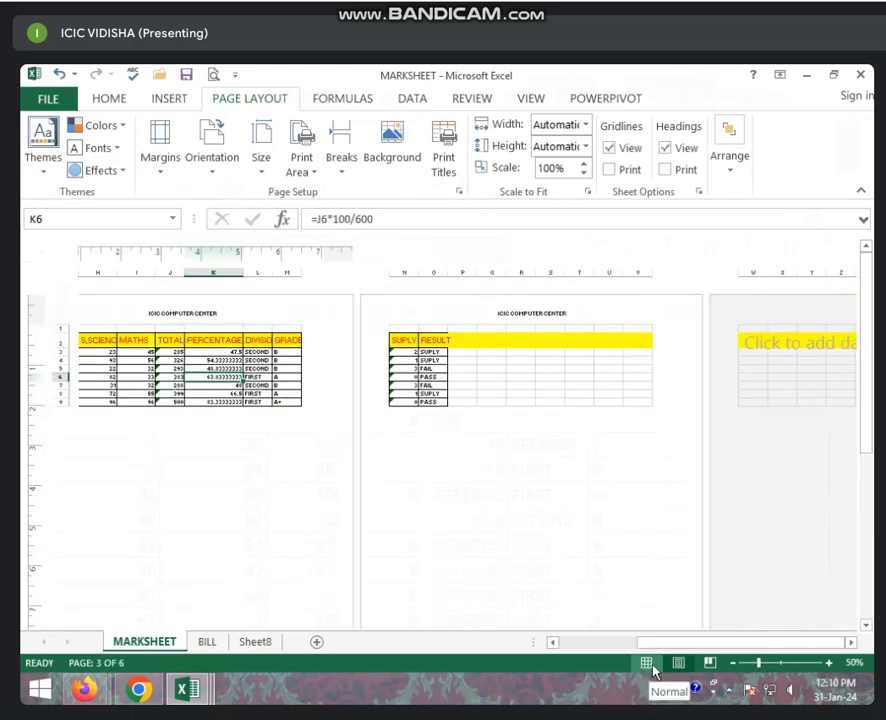
click(650, 665)
click(711, 665)
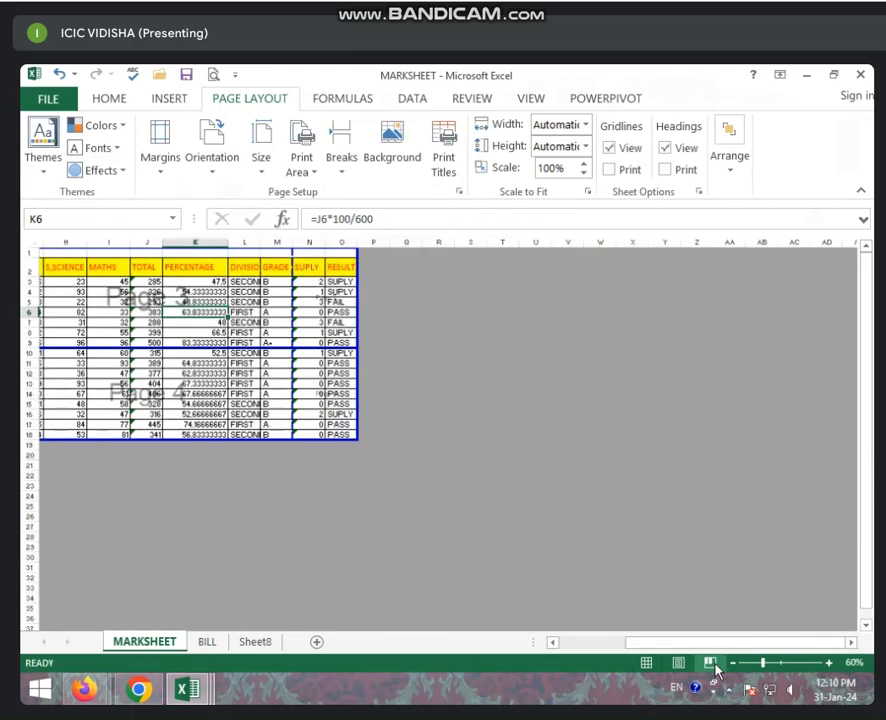
click(647, 664)
Reset all page breaks and confirm in Page Layout view that the sheet spans 2 pages
click(490, 446)
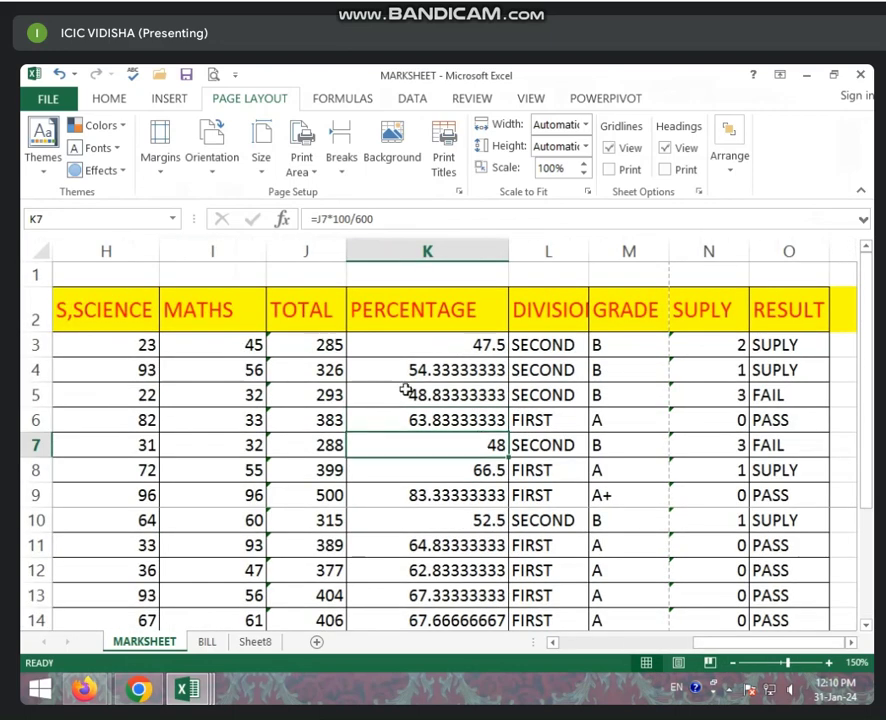
click(339, 170)
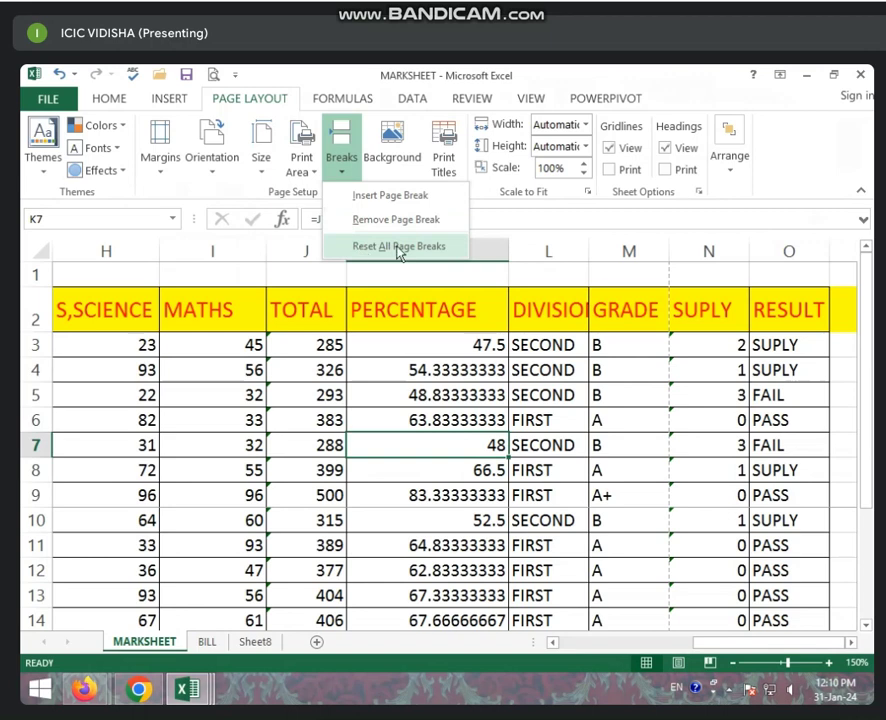
click(398, 247)
click(444, 497)
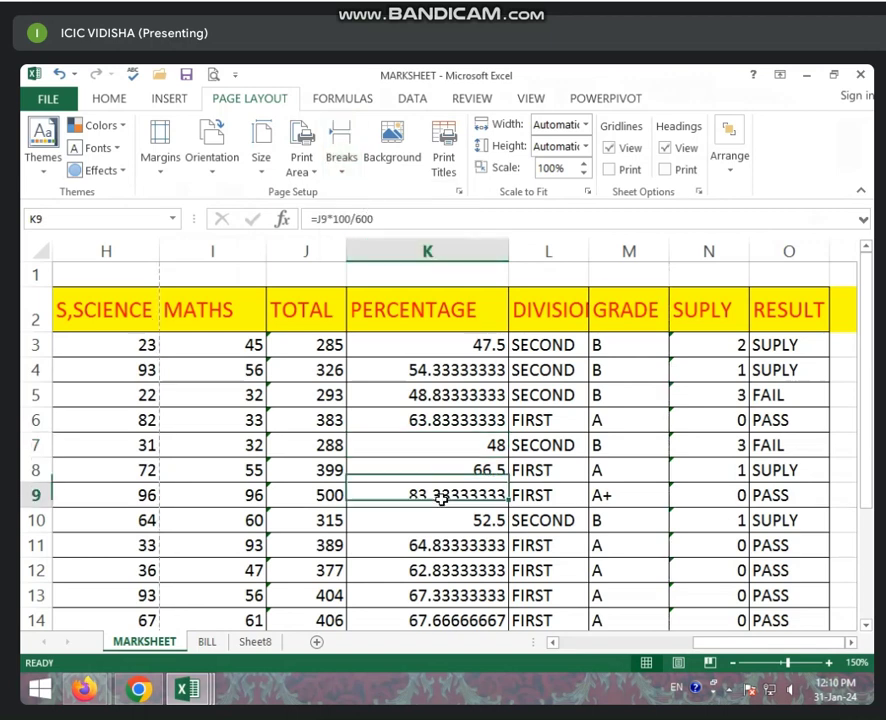
click(678, 663)
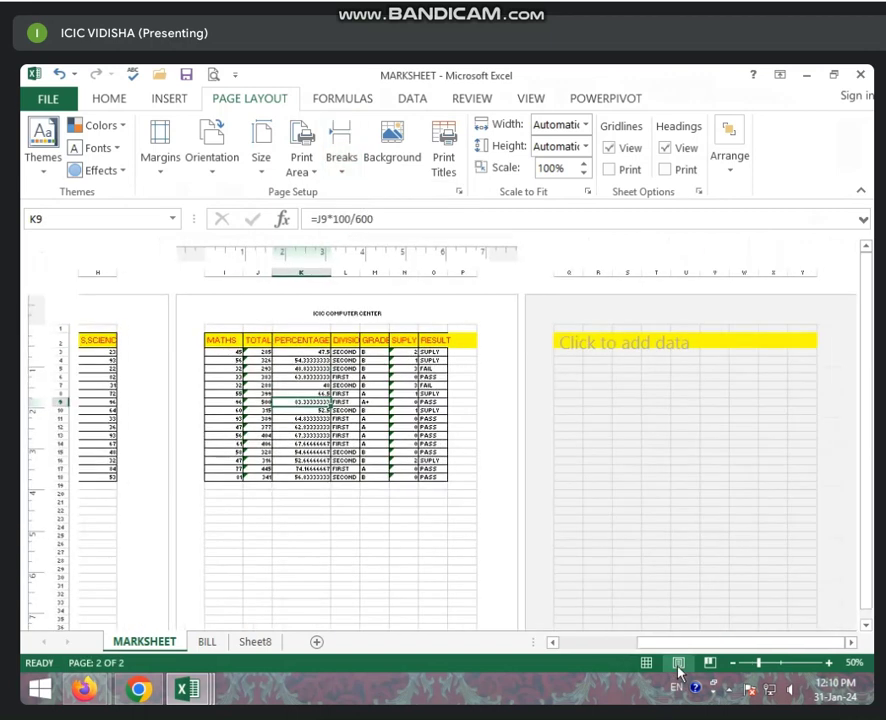
Check MARKSHEET's two-page layout in Page Break Preview, then return to Normal view
drag(633, 652, 556, 653)
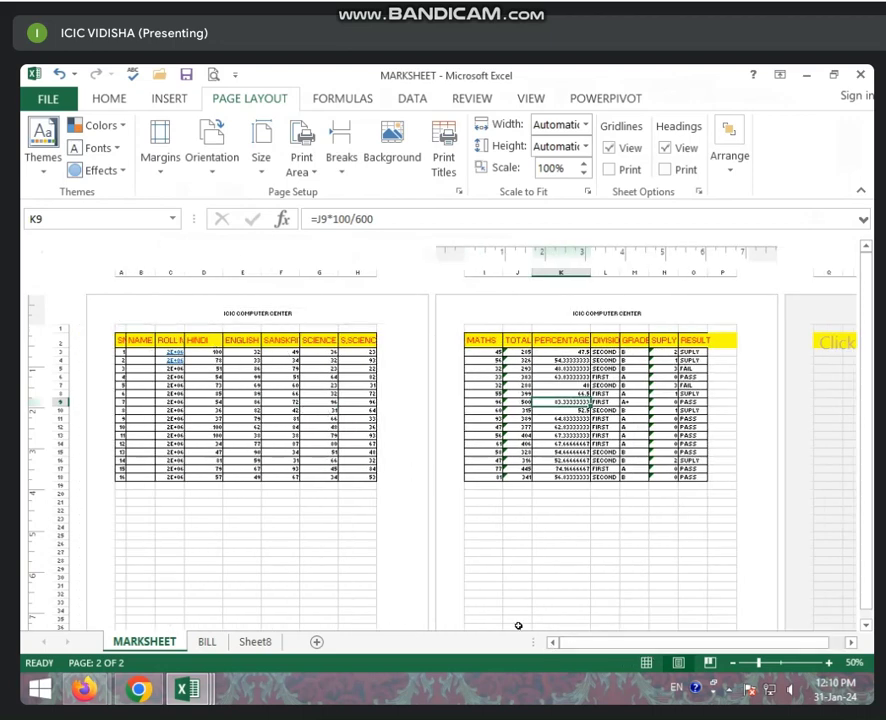
click(709, 663)
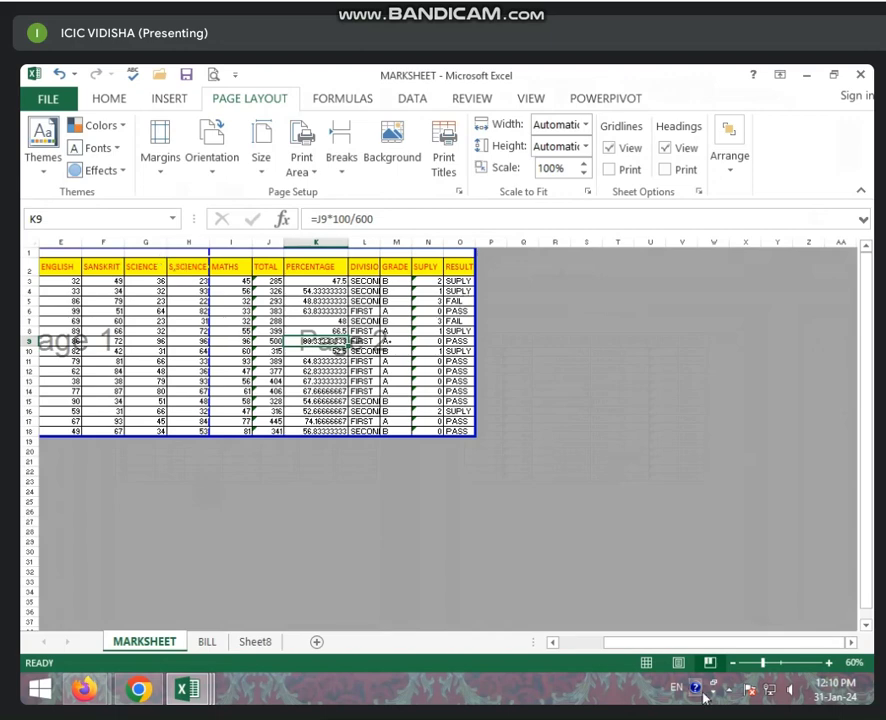
click(645, 667)
click(406, 420)
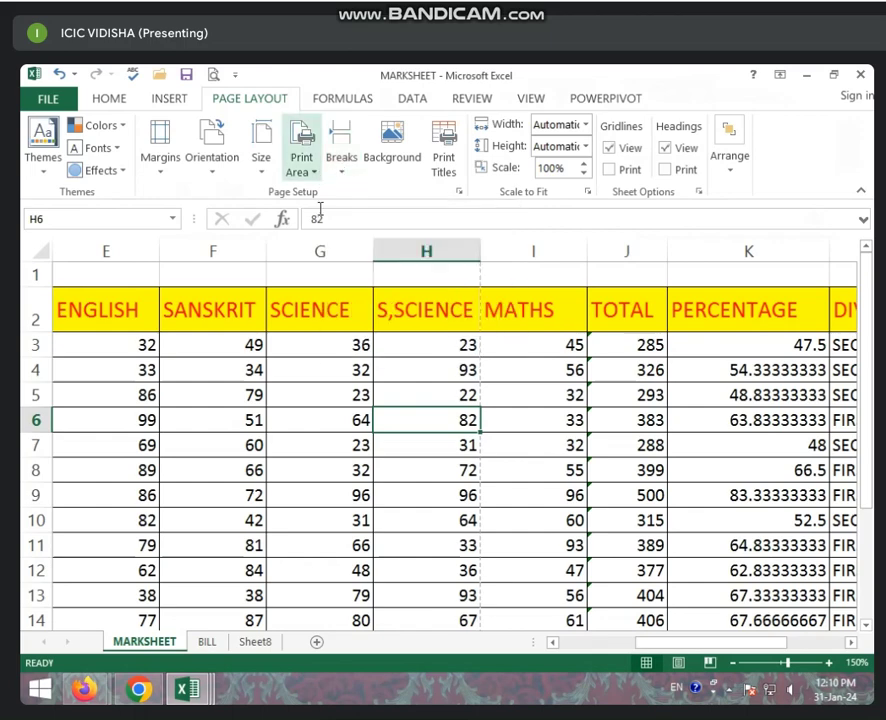
Switch to the BILL sheet, preview its 2-page printout, and return to the grid
click(206, 642)
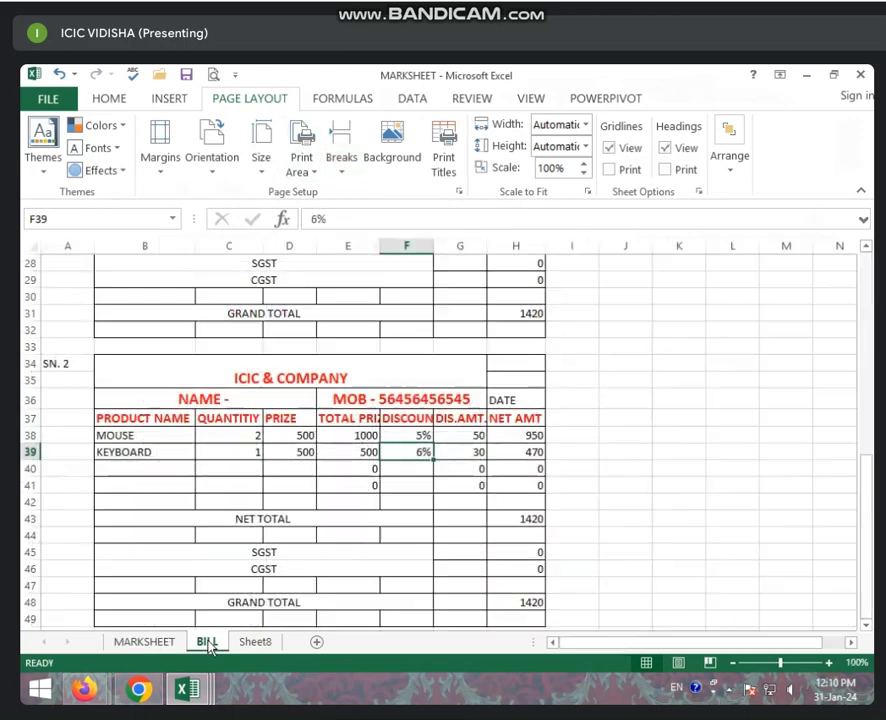
click(352, 420)
scroll(347, 421, up, 3)
scroll(347, 421, up, 4)
scroll(347, 421, up, 2)
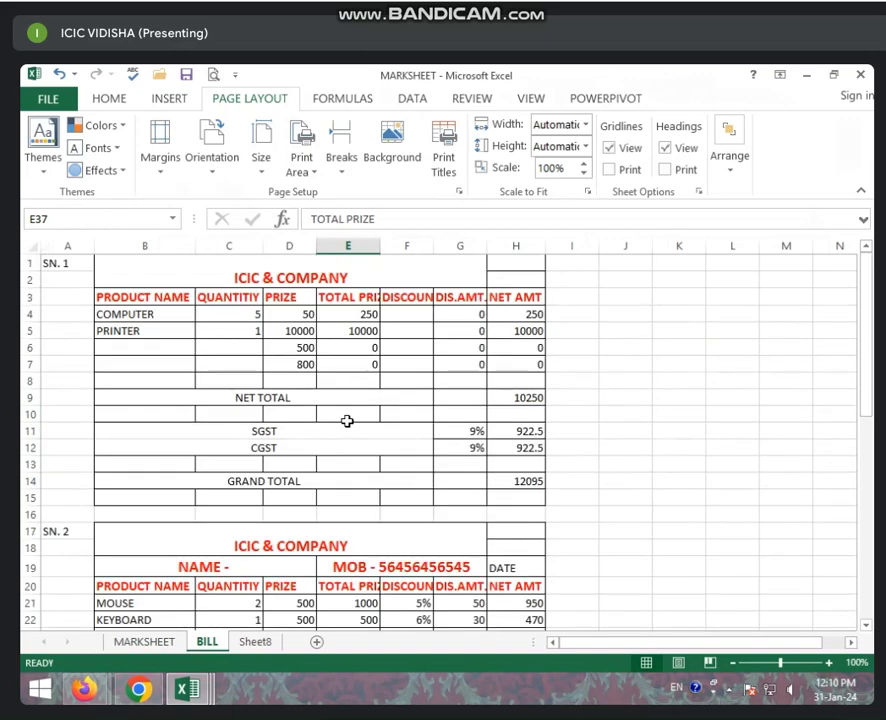
click(363, 415)
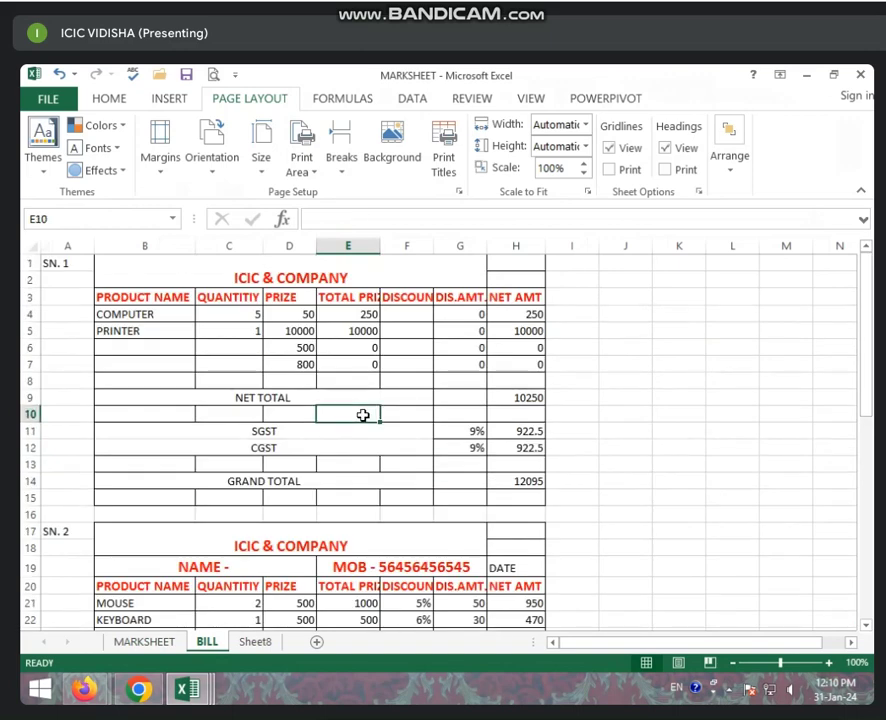
key(ctrl+p)
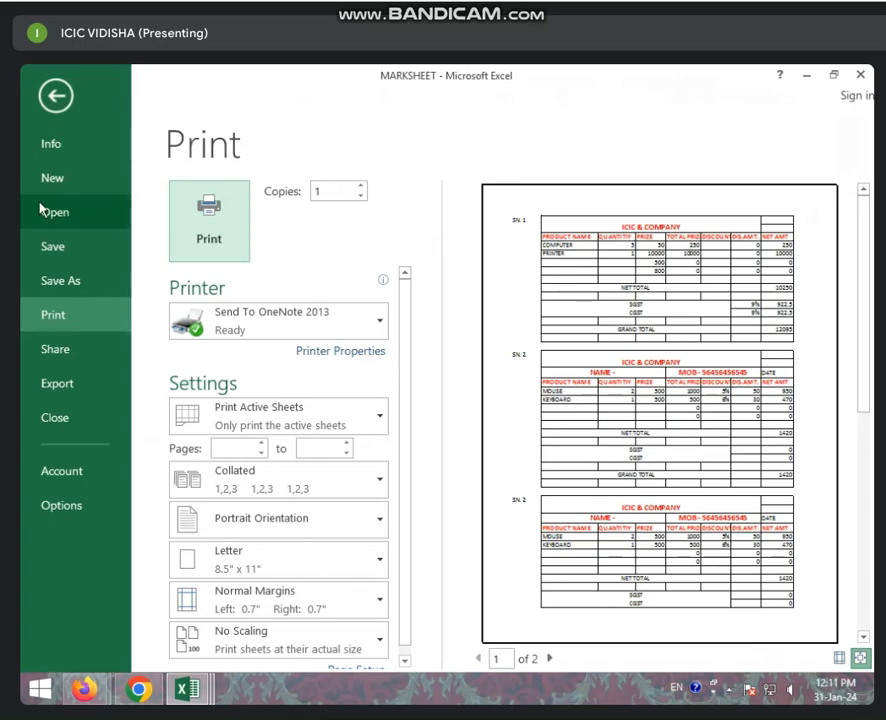
click(55, 112)
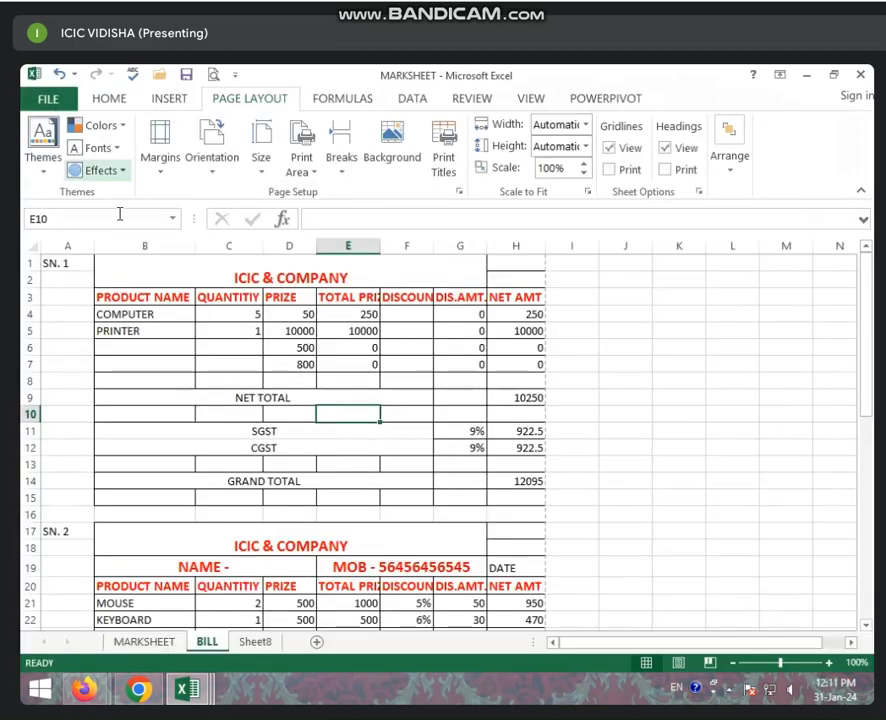
Copy the bill block A34:H48 and paste it starting at A51
click(273, 527)
scroll(272, 522, down, 3)
scroll(273, 523, down, 2)
scroll(276, 524, down, 3)
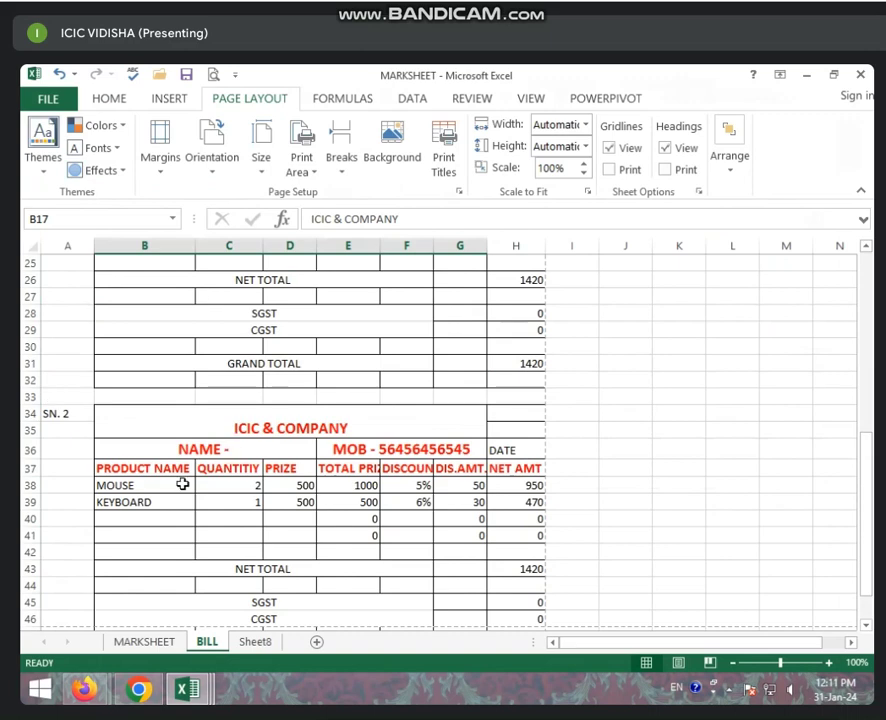
scroll(183, 484, down, 3)
scroll(109, 390, up, 1)
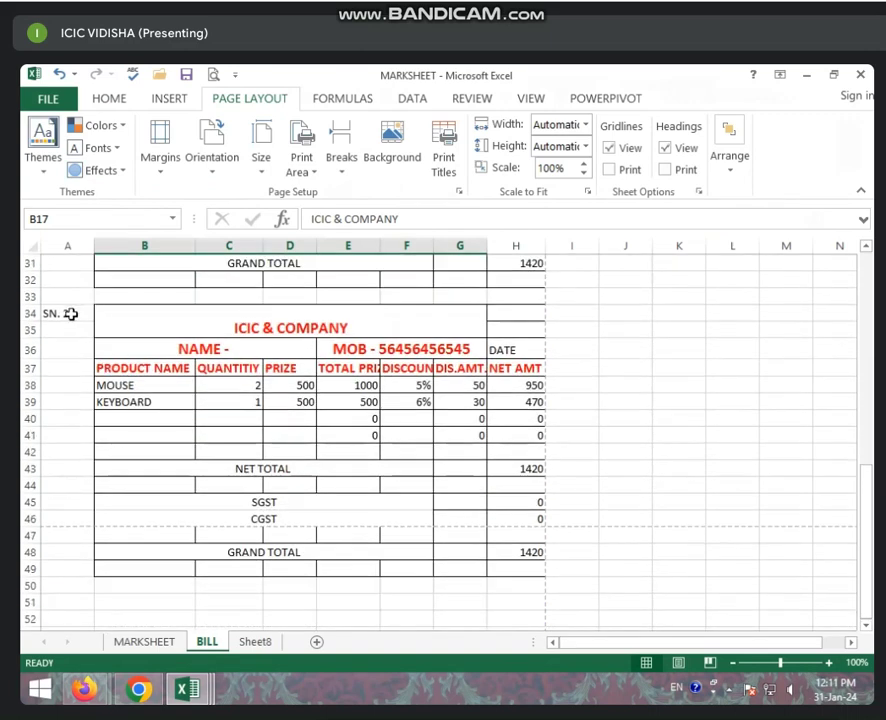
mouse_move(71, 314)
mouse_down()
mouse_move(125, 450)
mouse_move(417, 600)
mouse_move(479, 588)
mouse_move(539, 557)
mouse_move(543, 575)
mouse_up()
key(ctrl+c)
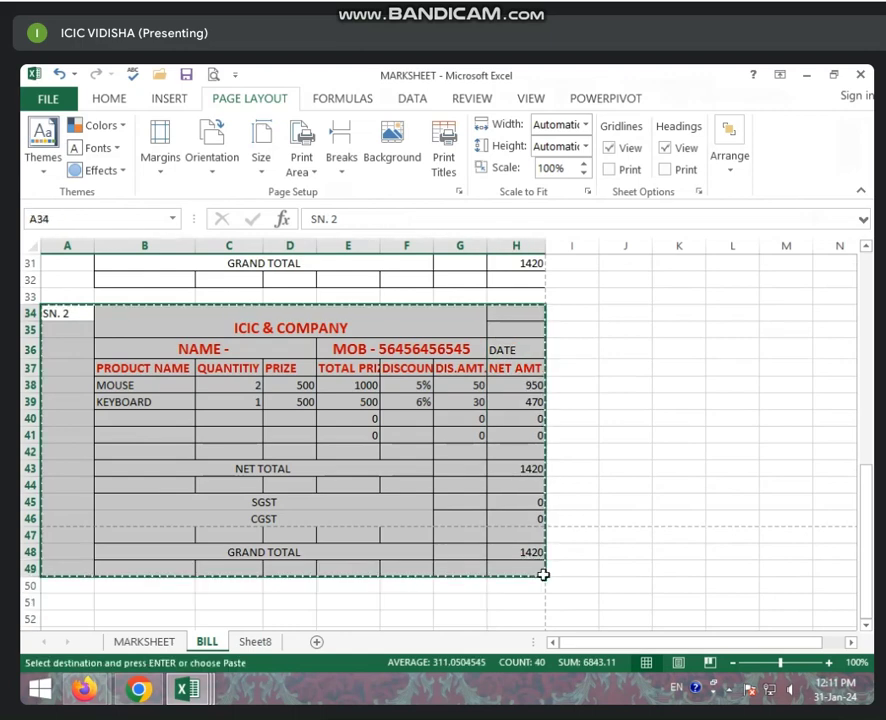
scroll(54, 545, down, 1)
click(54, 545)
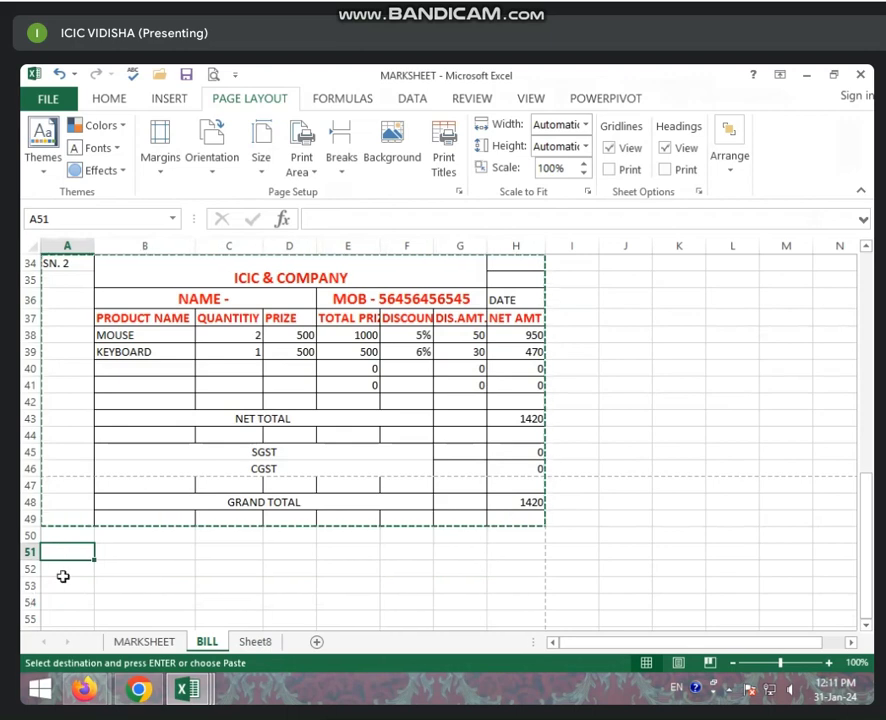
key(ctrl+v)
Relabel the serial in A51 as SN. 4 and in A34 as SN. 3
double_click(70, 552)
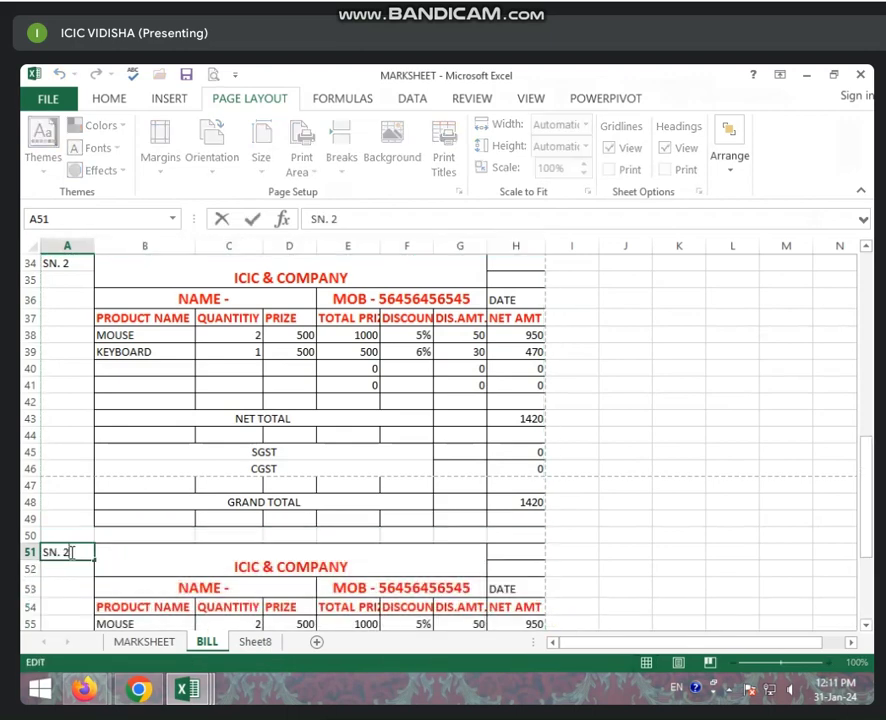
key(BackSpace)
text(4)
click(72, 265)
double_click(73, 263)
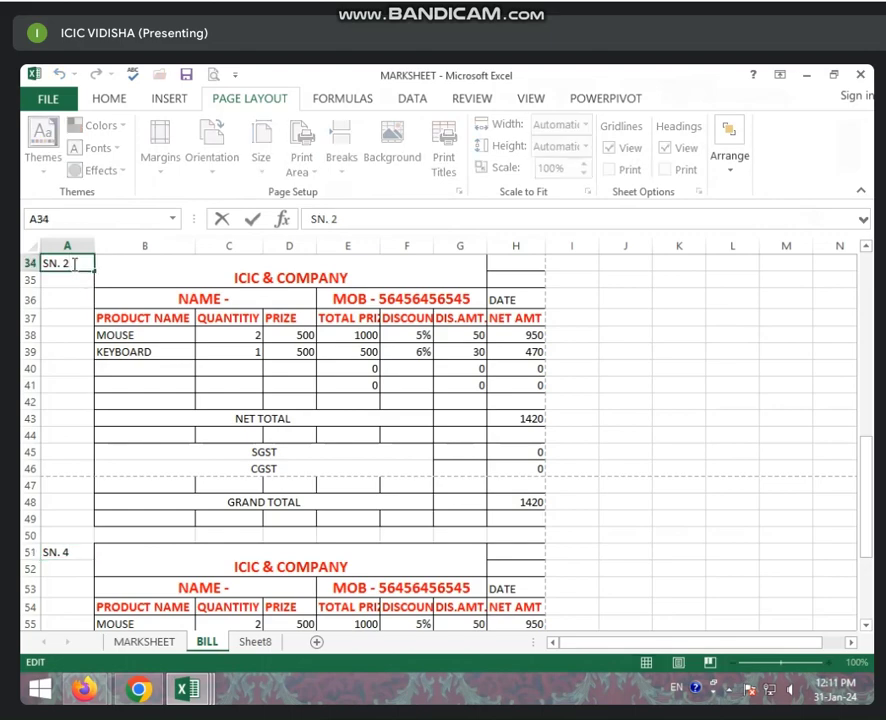
key(BackSpace)
text(3)
click(99, 387)
Select cell C22 and open the print preview of the four bills
scroll(100, 392, up, 3)
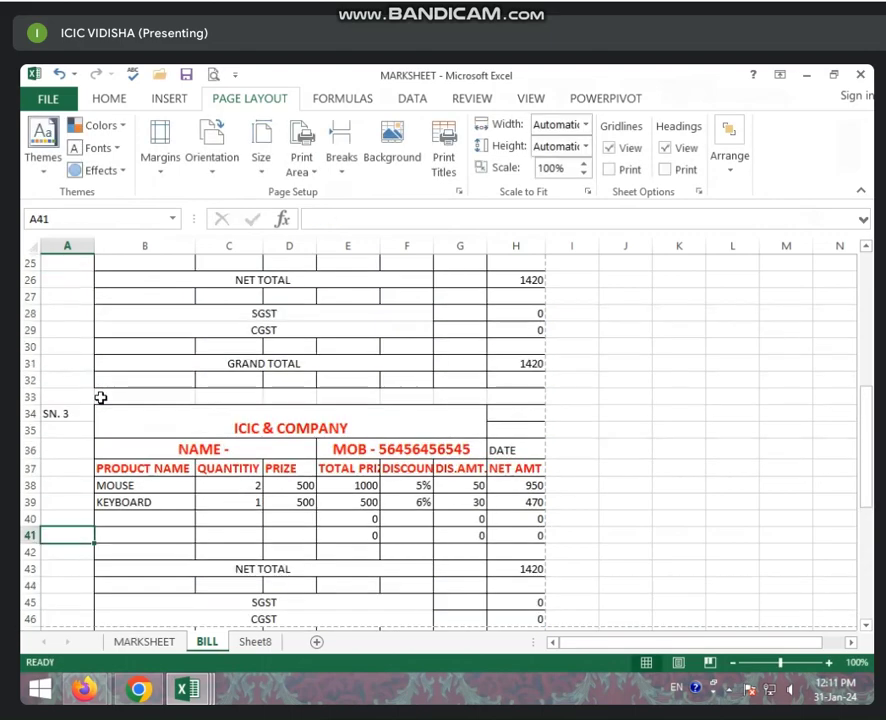
scroll(100, 400, up, 2)
scroll(100, 400, up, 5)
scroll(101, 410, down, 3)
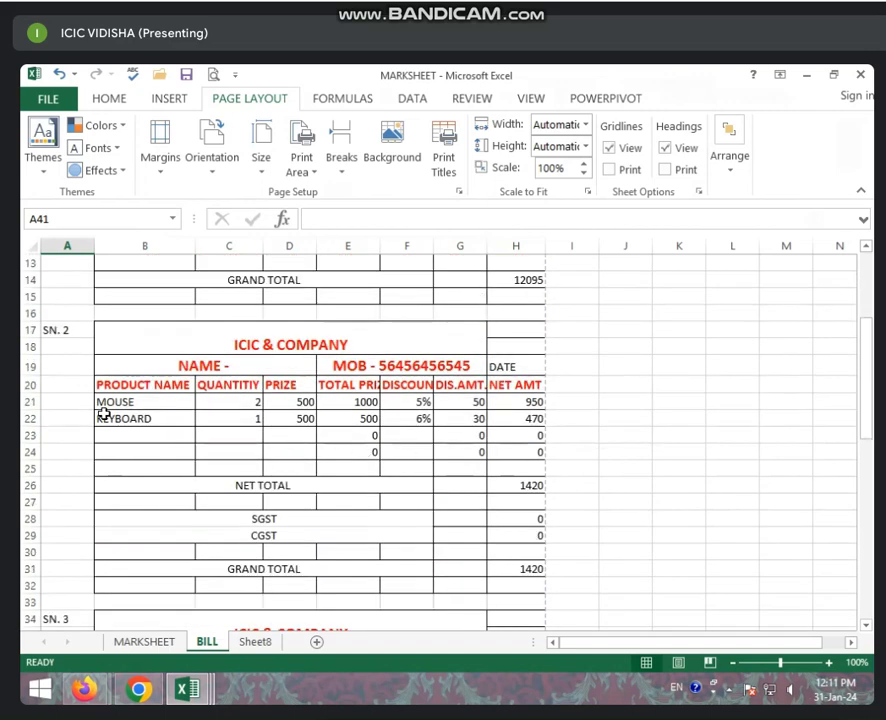
click(232, 420)
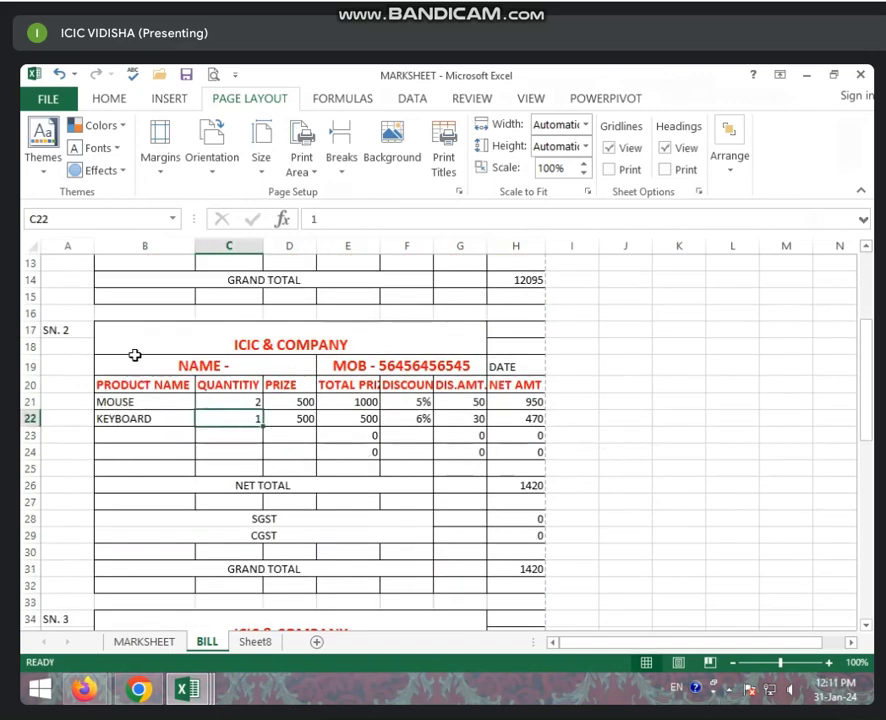
key(ctrl+p)
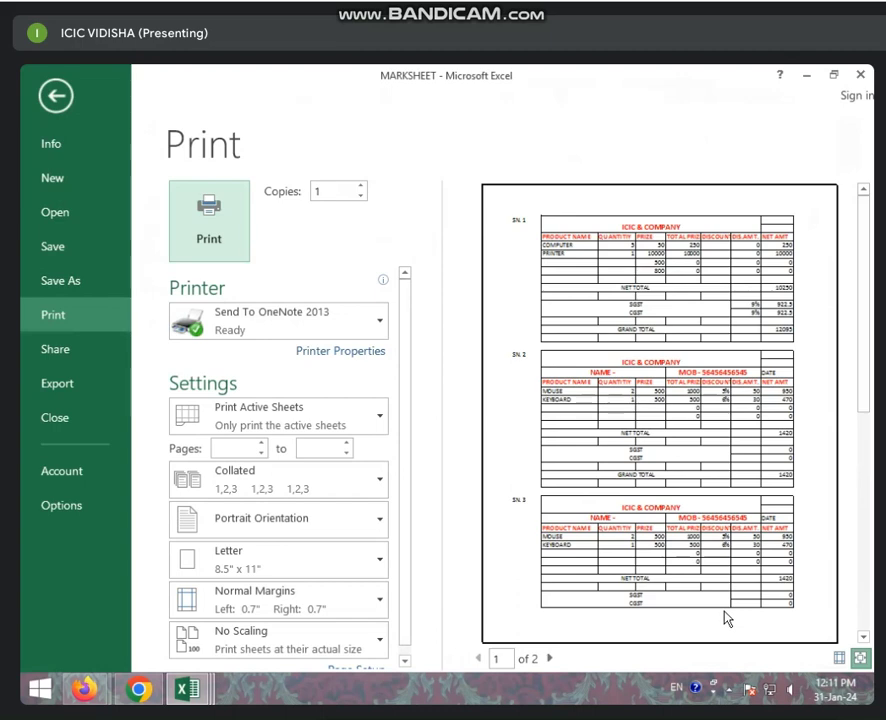
View preview page 2 with the SN. 4 bill, then return to the BILL sheet
click(550, 659)
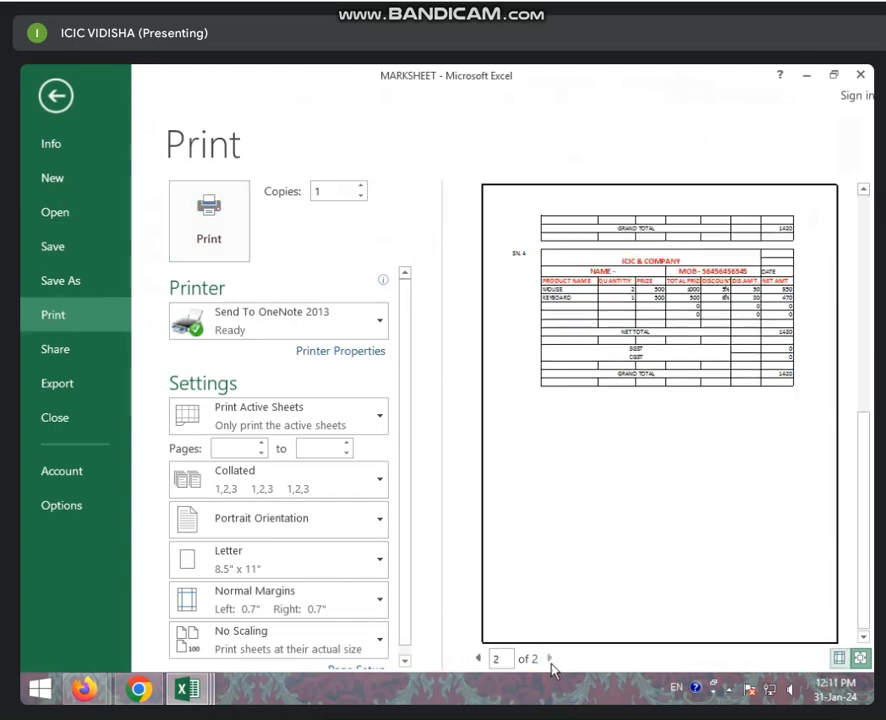
click(56, 96)
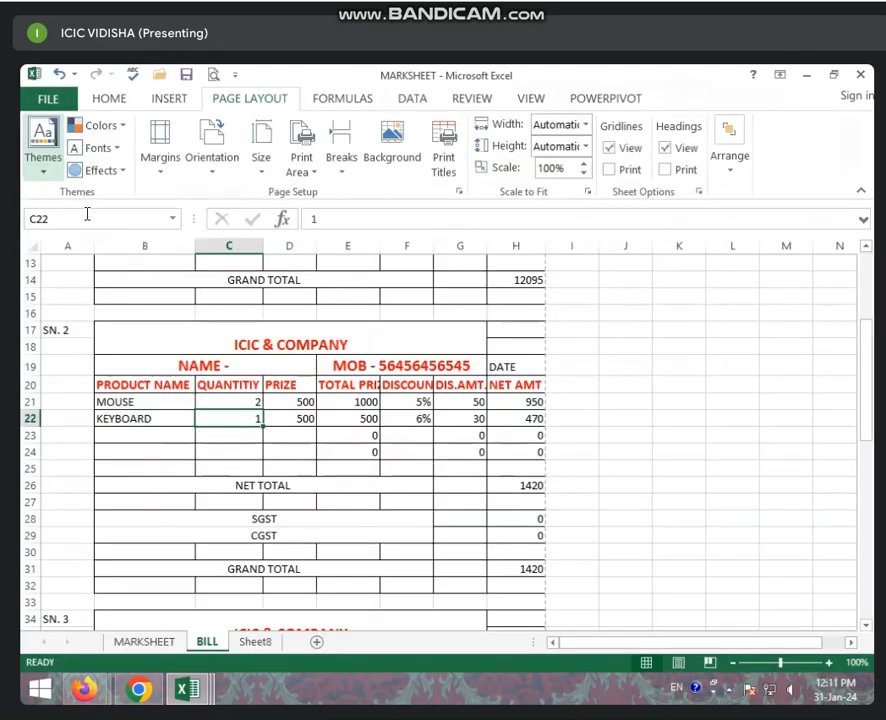
click(178, 451)
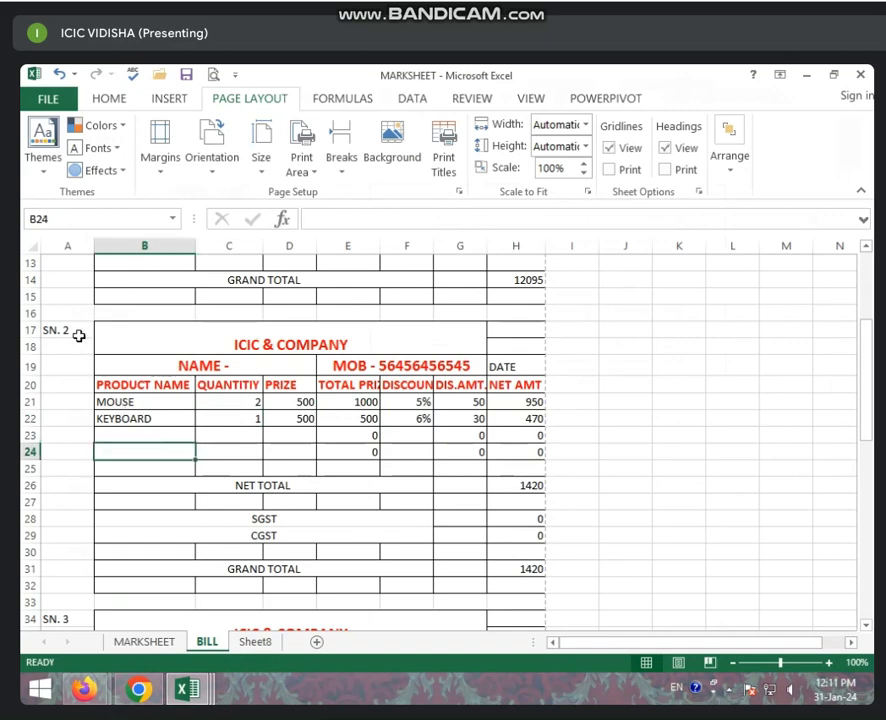
scroll(69, 328, up, 3)
scroll(148, 457, up, 1)
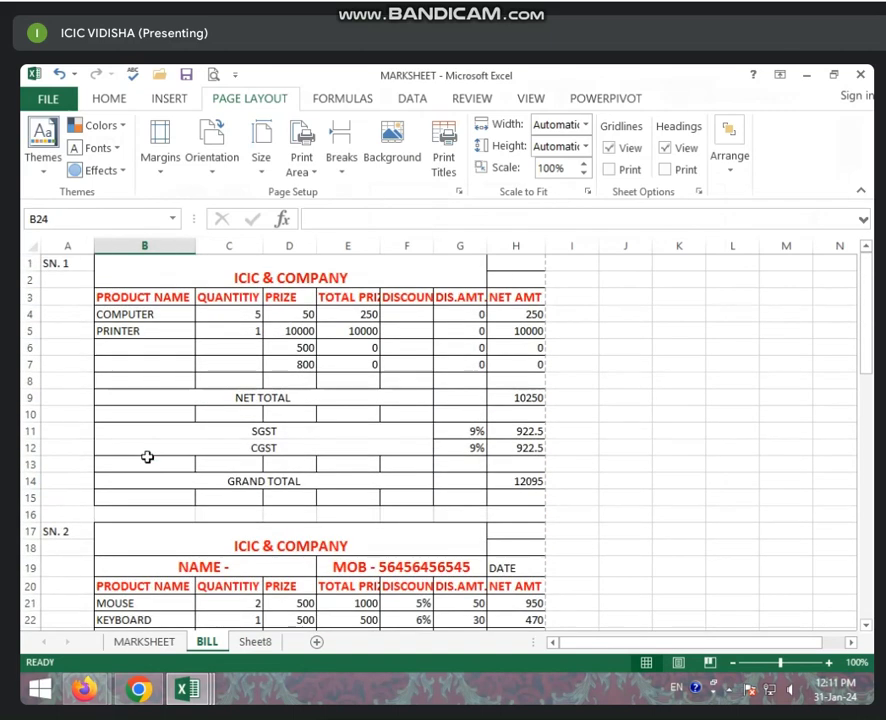
Set A17:H31, the SN. 2 bill, as the print area and preview it
scroll(66, 484, down, 1)
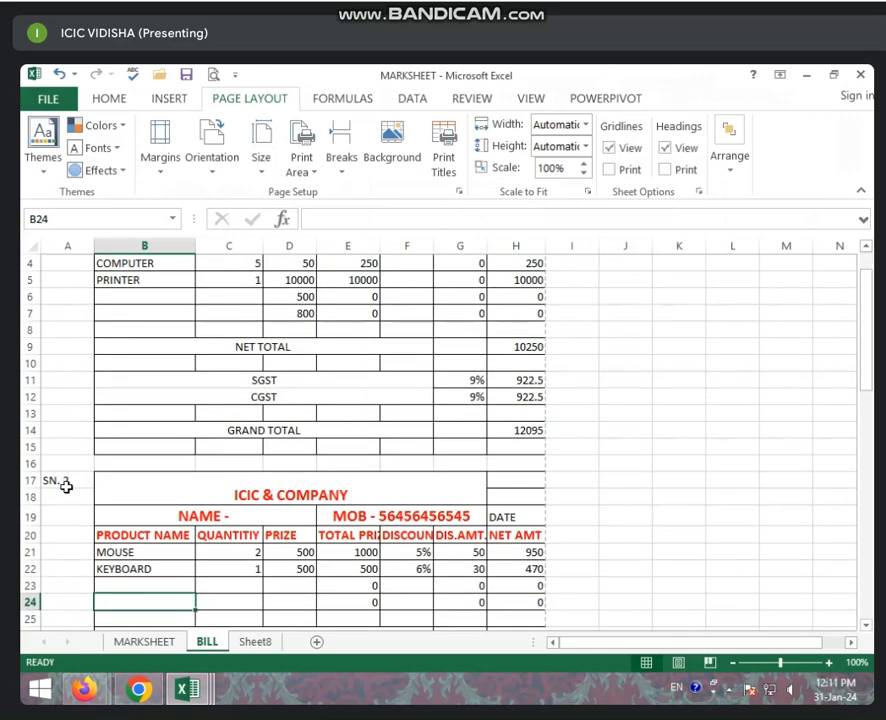
mouse_move(66, 480)
mouse_down()
mouse_move(508, 626)
mouse_move(522, 534)
mouse_up()
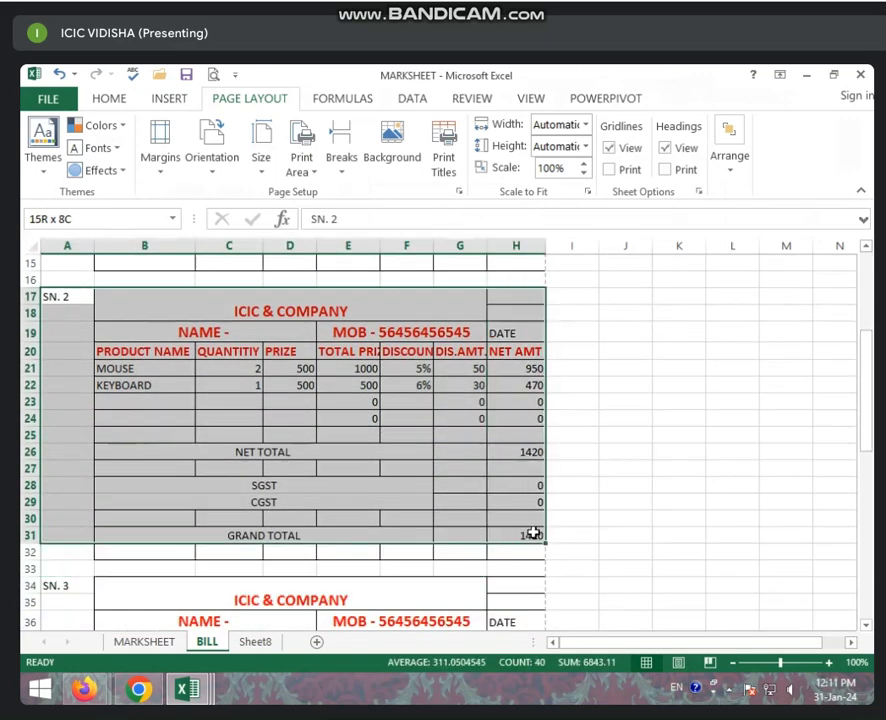
drag(533, 534, 533, 534)
click(304, 166)
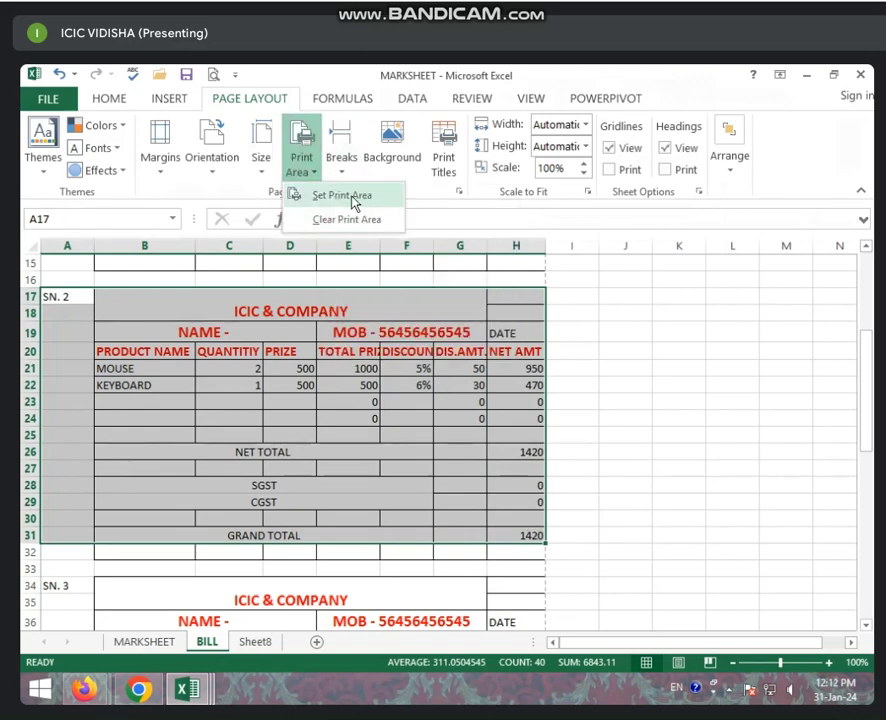
click(353, 196)
click(344, 383)
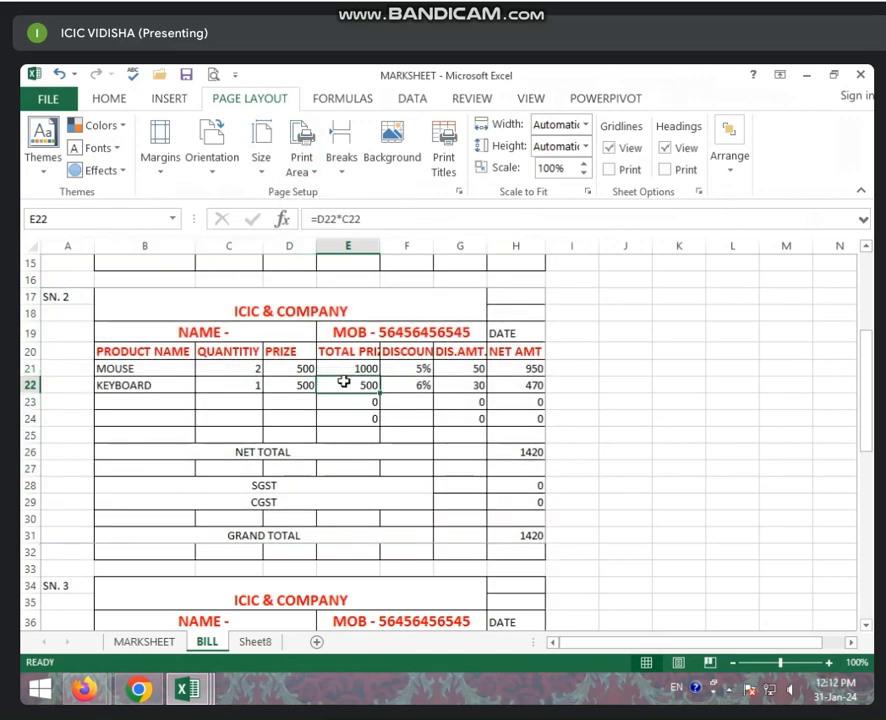
key(ctrl+p)
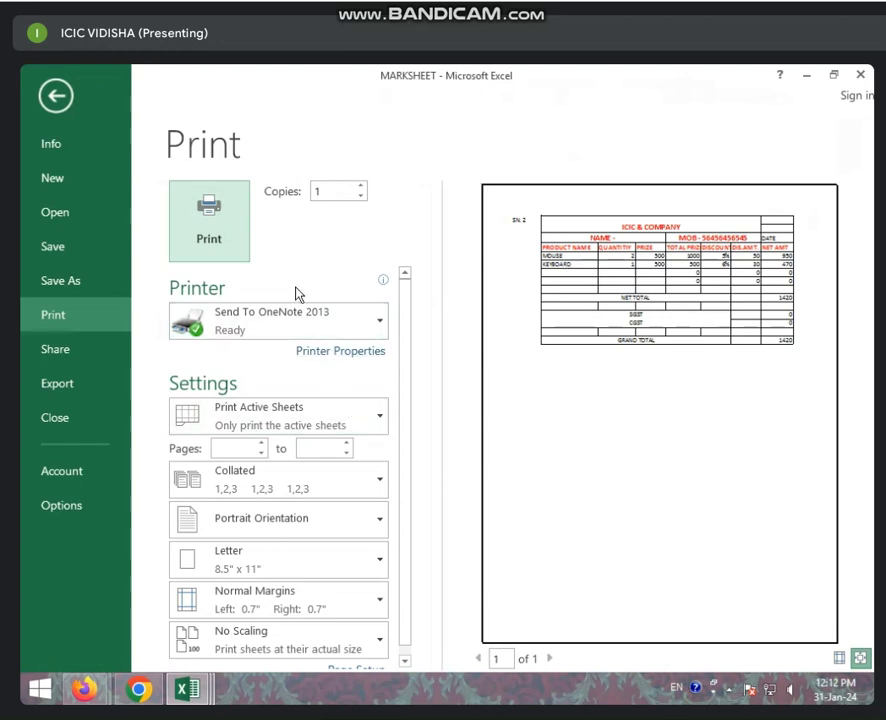
Select B24, reopen the one-page SN. 2 preview, and return to the sheet
click(56, 97)
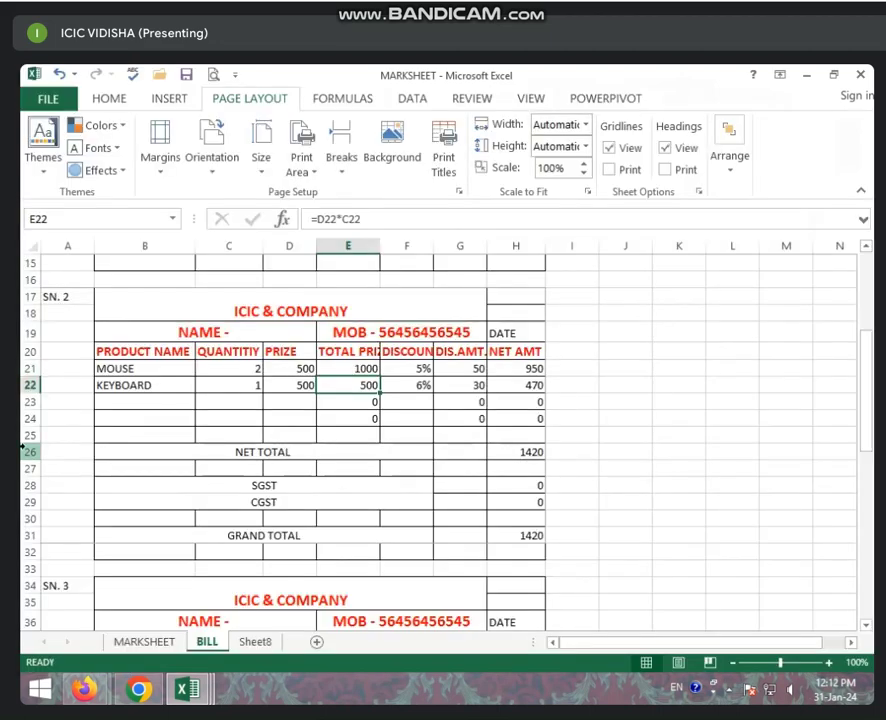
click(174, 423)
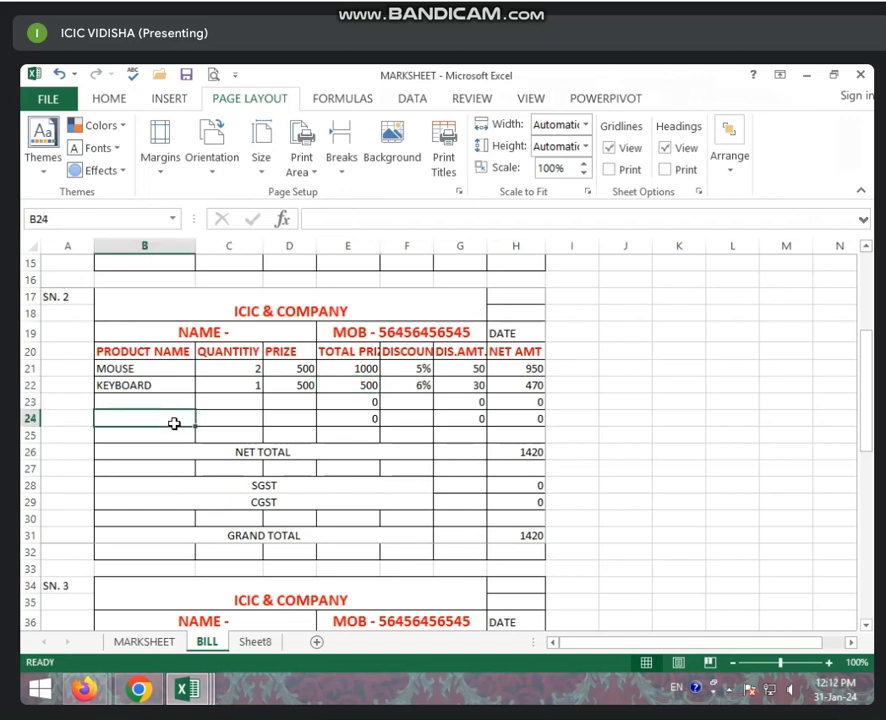
key(ctrl+p)
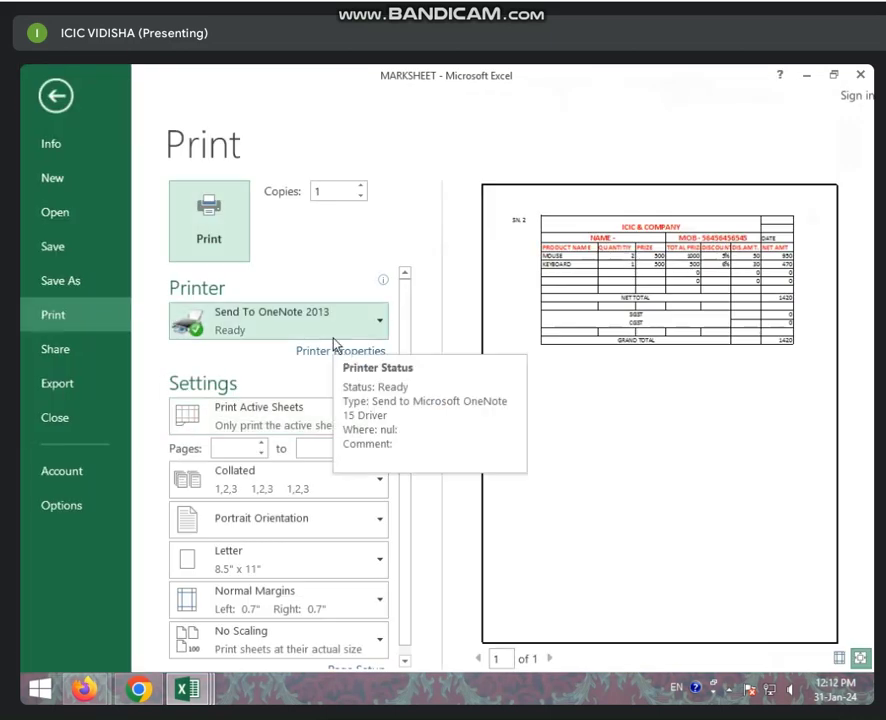
click(56, 96)
scroll(184, 450, down, 3)
scroll(184, 538, down, 1)
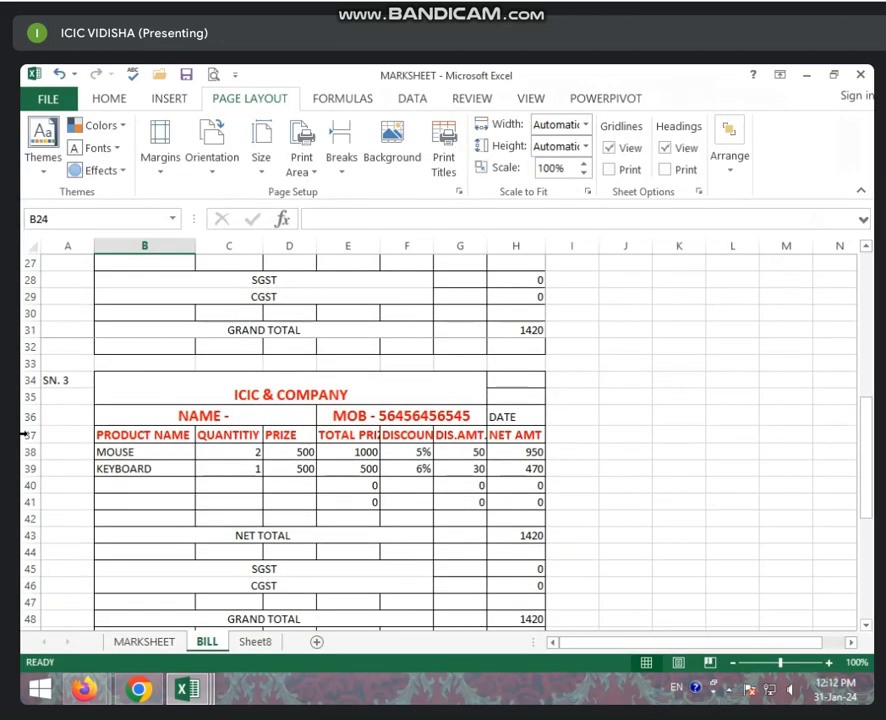
Set A34:H48, the SN. 3 bill, as the print area
mouse_move(61, 381)
mouse_down()
mouse_move(231, 516)
mouse_move(419, 564)
mouse_move(494, 619)
mouse_move(513, 619)
mouse_up()
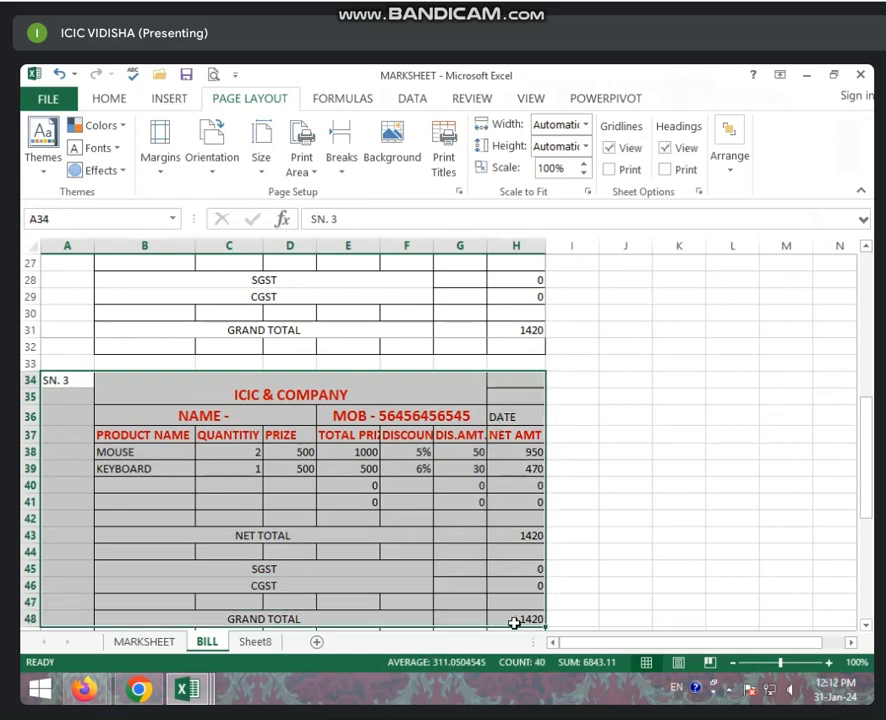
scroll(400, 560, down, 2)
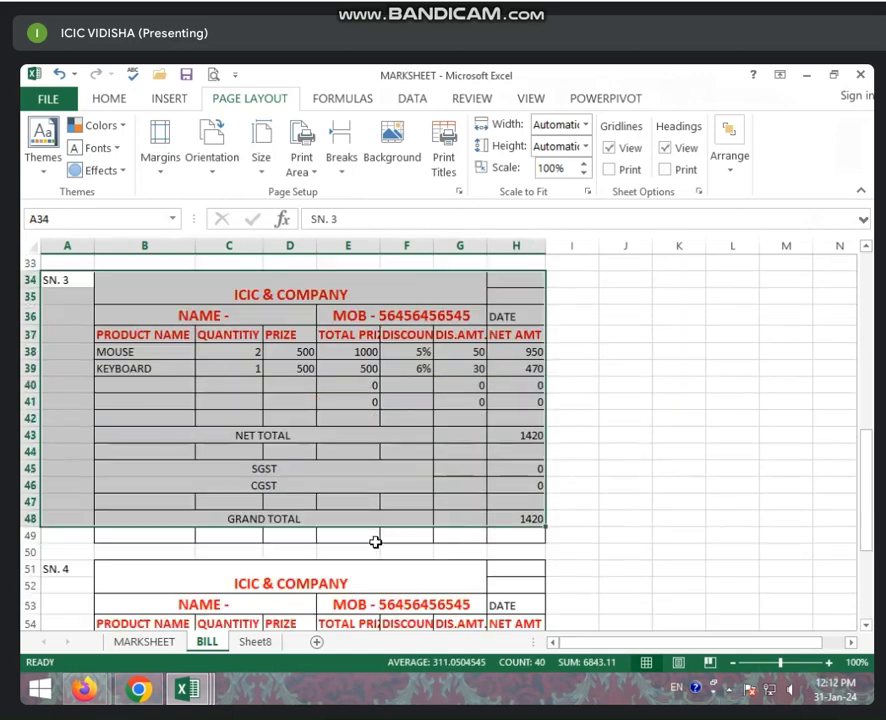
click(300, 170)
click(340, 196)
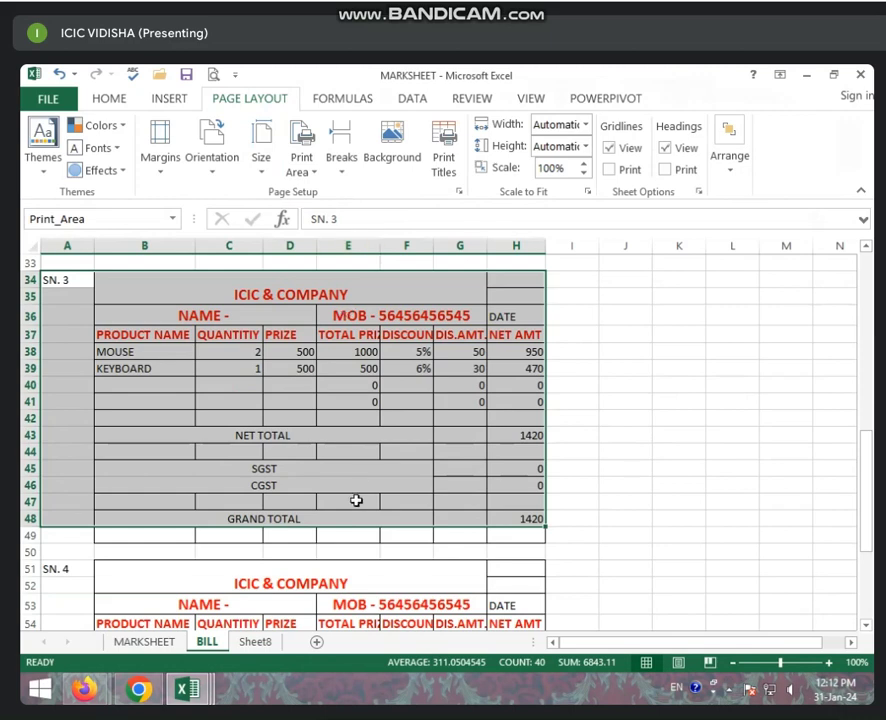
Replace the row-48 GRAND TOTAL label with 'p' and preview the print area
click(292, 522)
text(p)
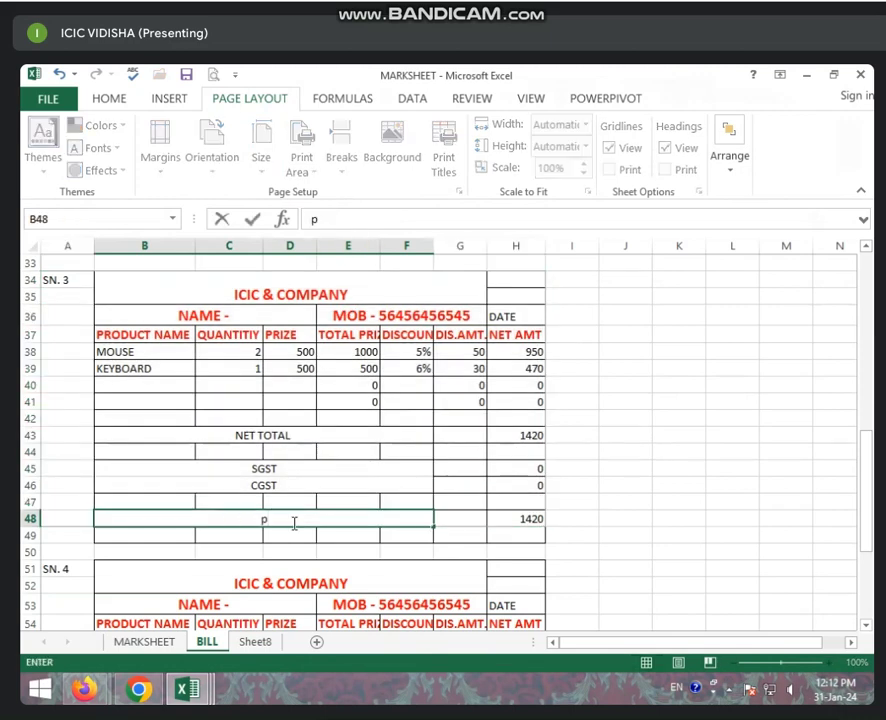
click(170, 448)
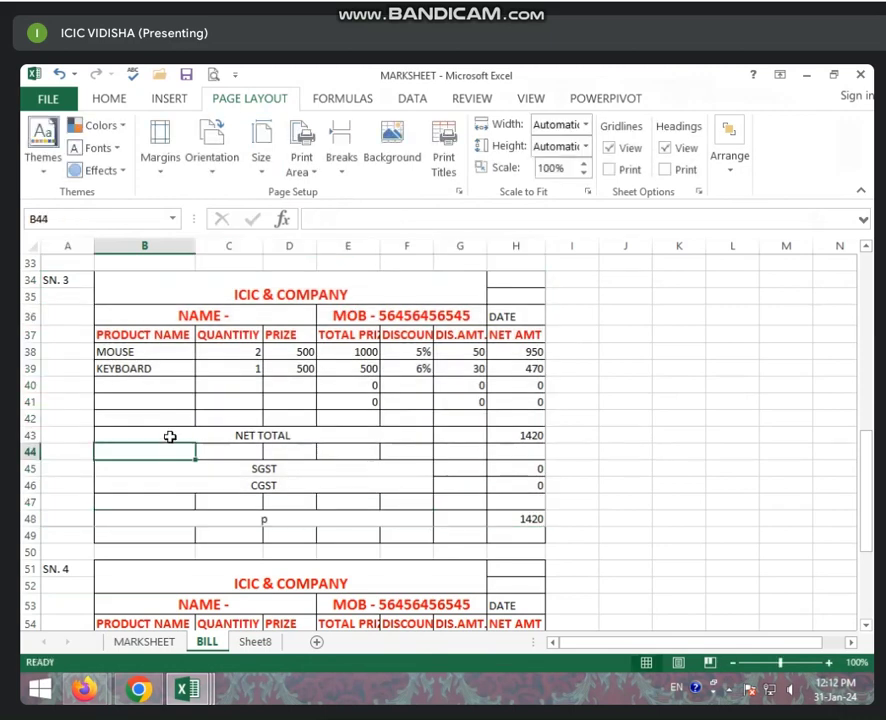
key(ctrl+p)
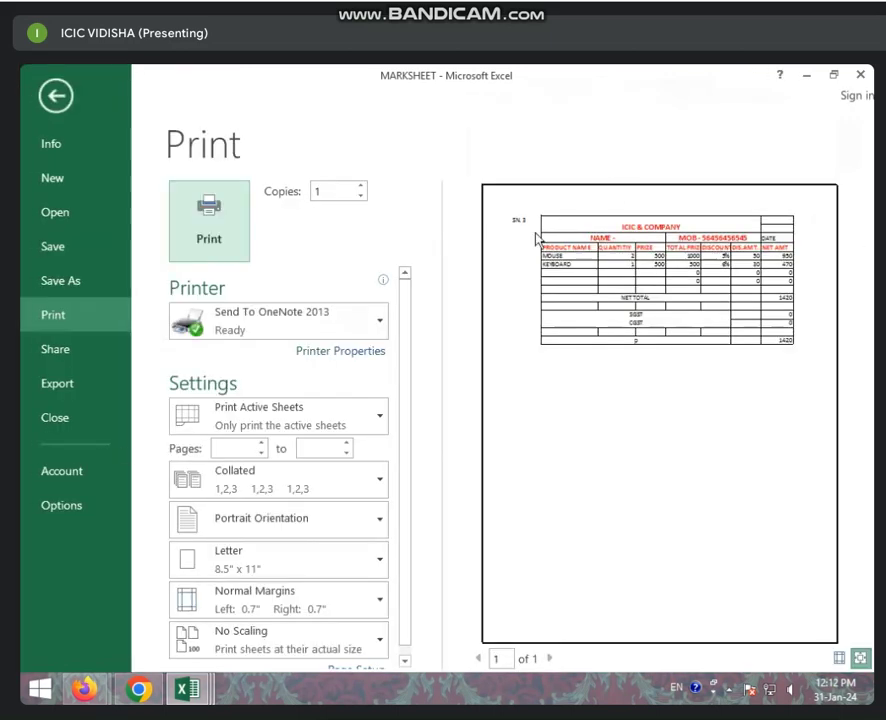
Leave the preview and clear the BILL sheet's print area
click(56, 95)
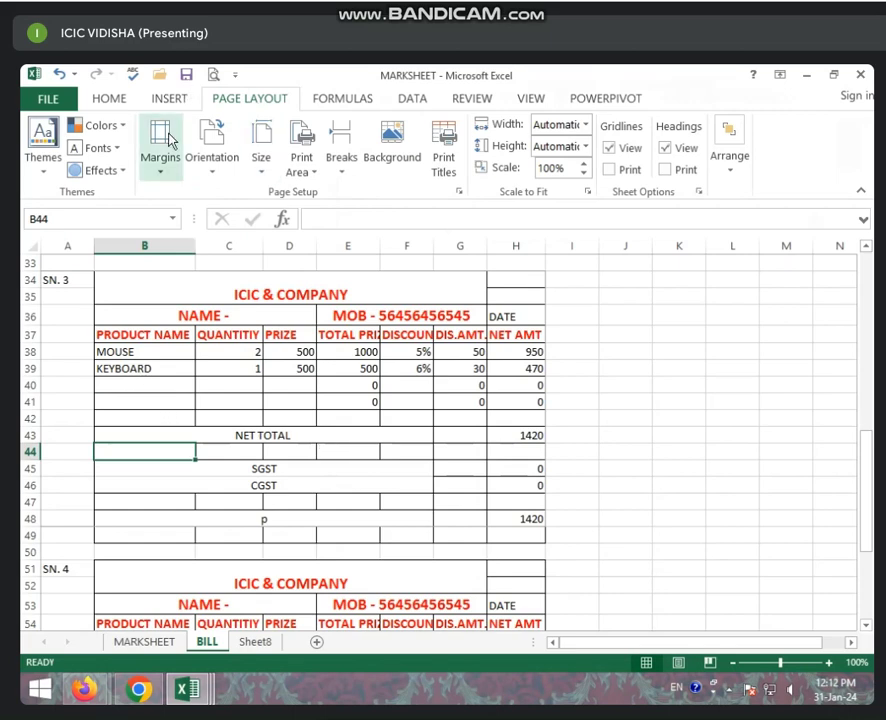
click(302, 168)
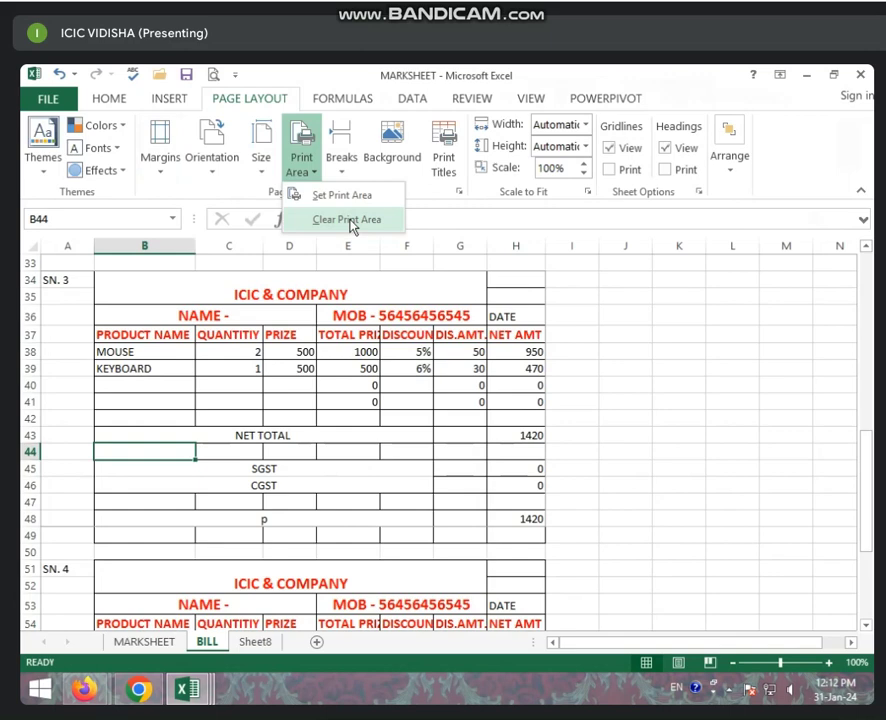
click(348, 219)
Preview all bills across 2 pages again, then return to the worksheet
click(302, 438)
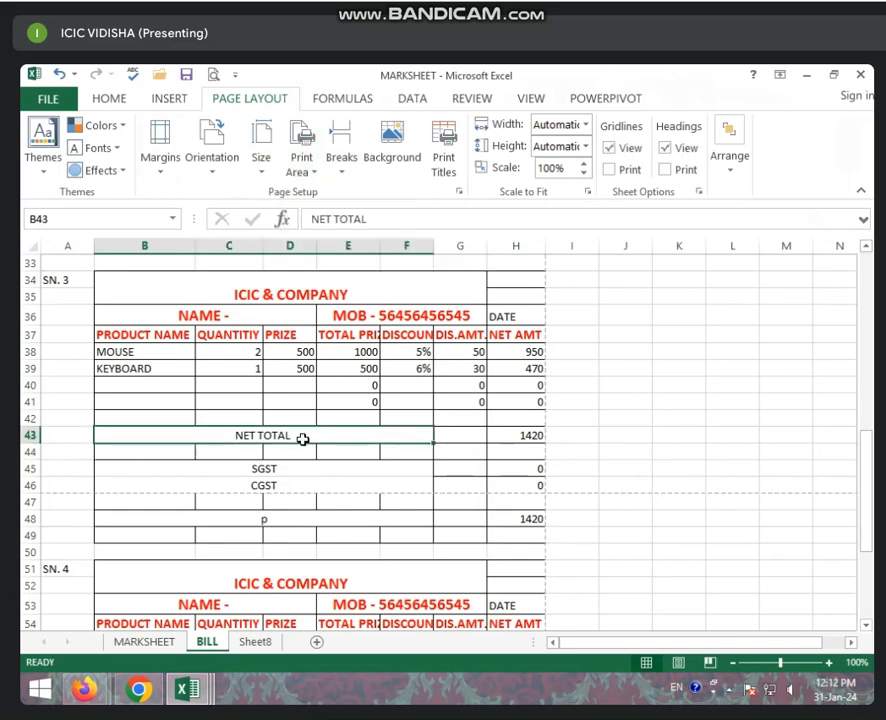
key(ctrl+p)
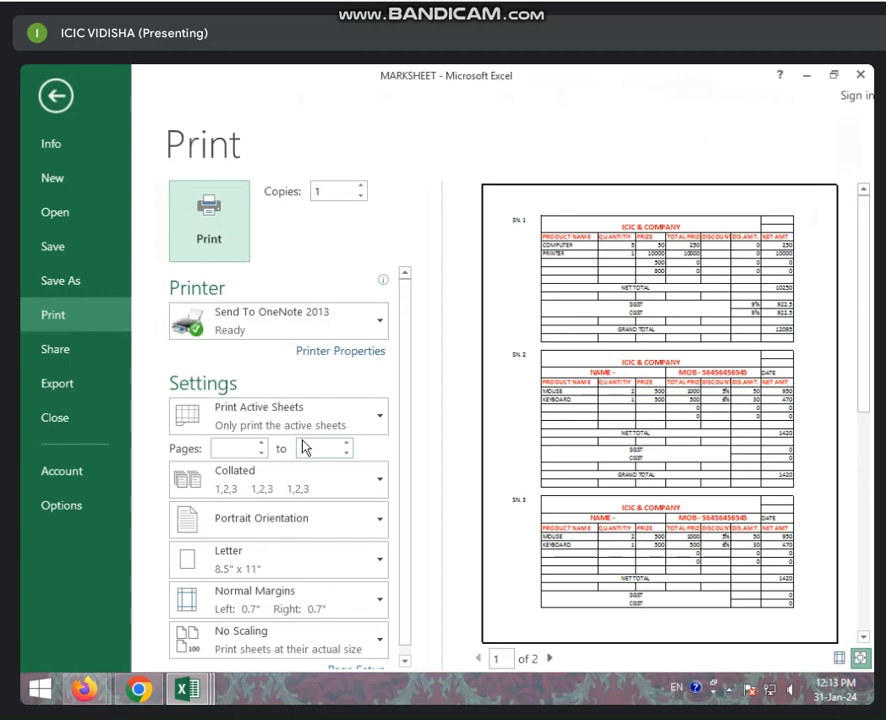
click(56, 96)
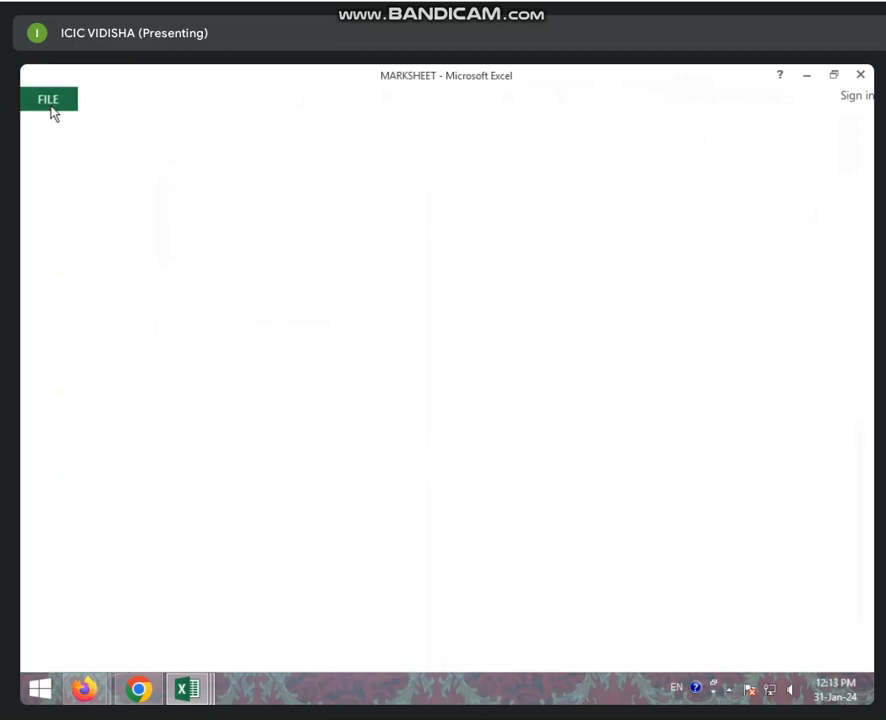
scroll(222, 431, up, 6)
scroll(190, 385, up, 3)
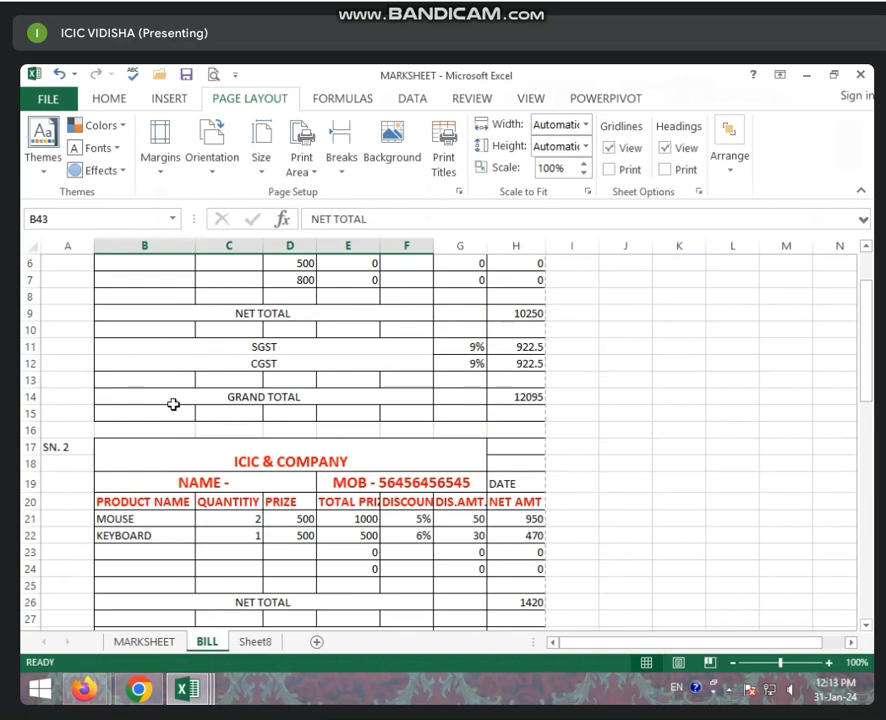
scroll(173, 404, up, 2)
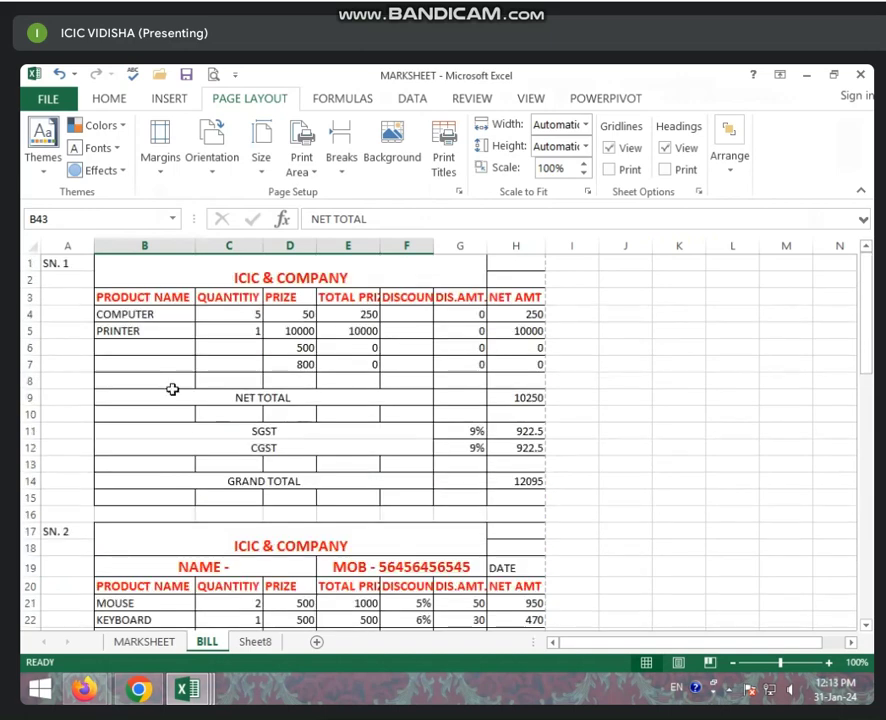
Drag row 3's lower border to make it 24.75 tall
click(28, 297)
drag(28, 305, 33, 315)
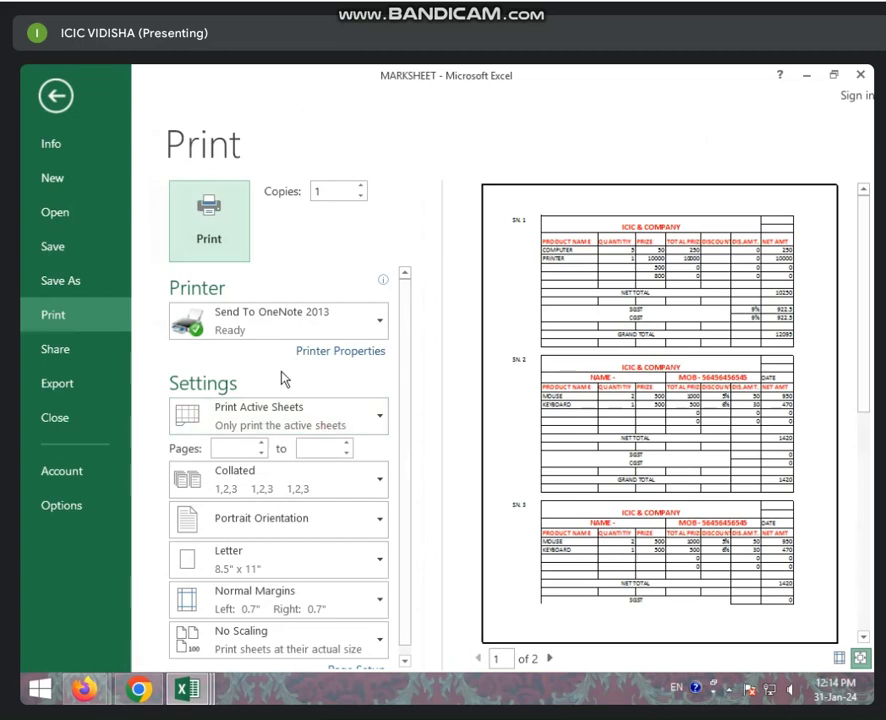
Choose Executive (7.25" x 10.5") paper size, then leave print preview
click(247, 556)
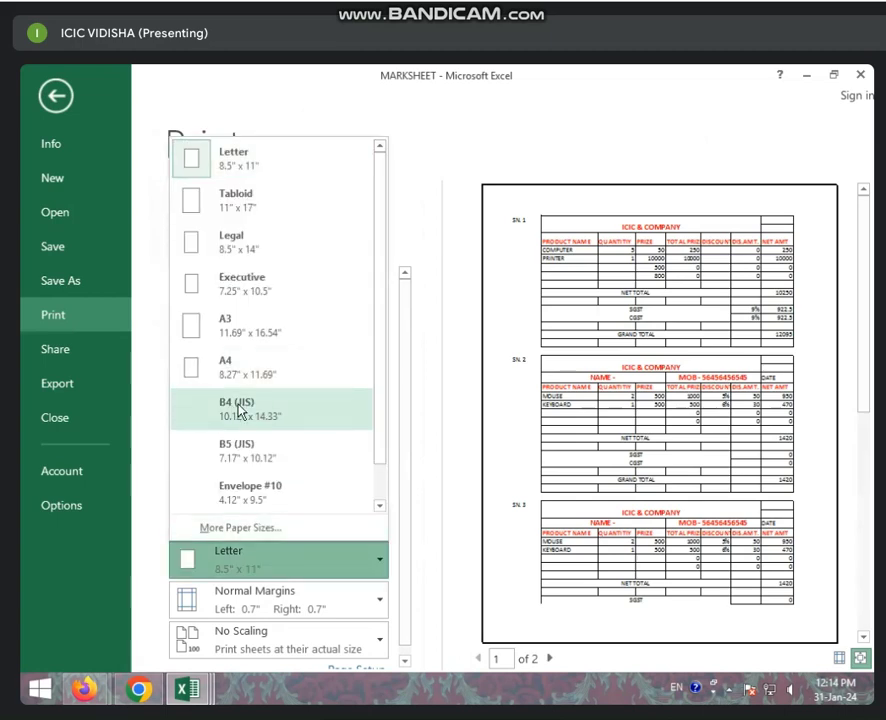
scroll(238, 412, down, 1)
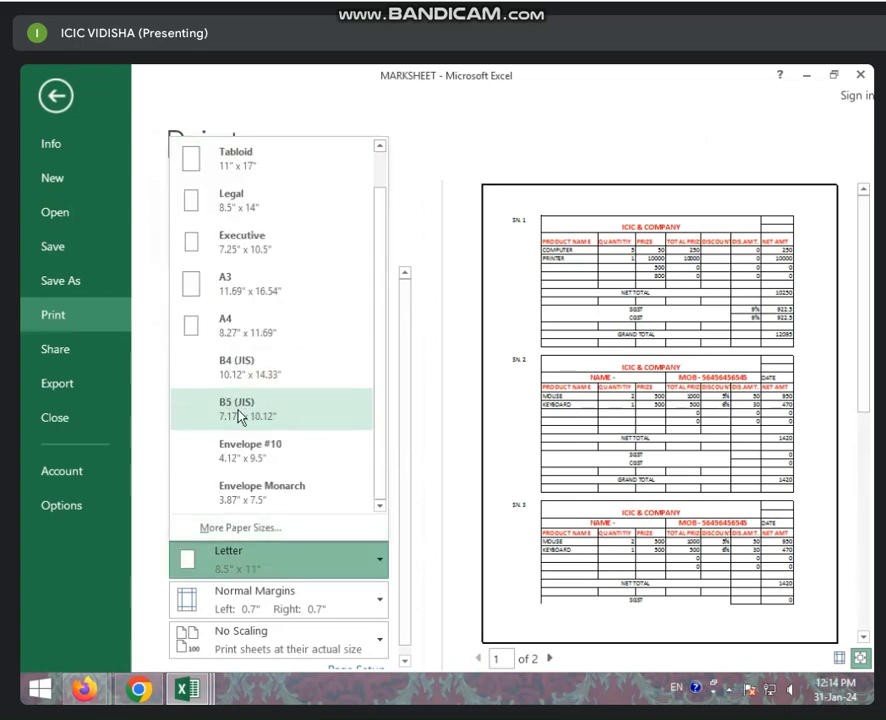
click(245, 245)
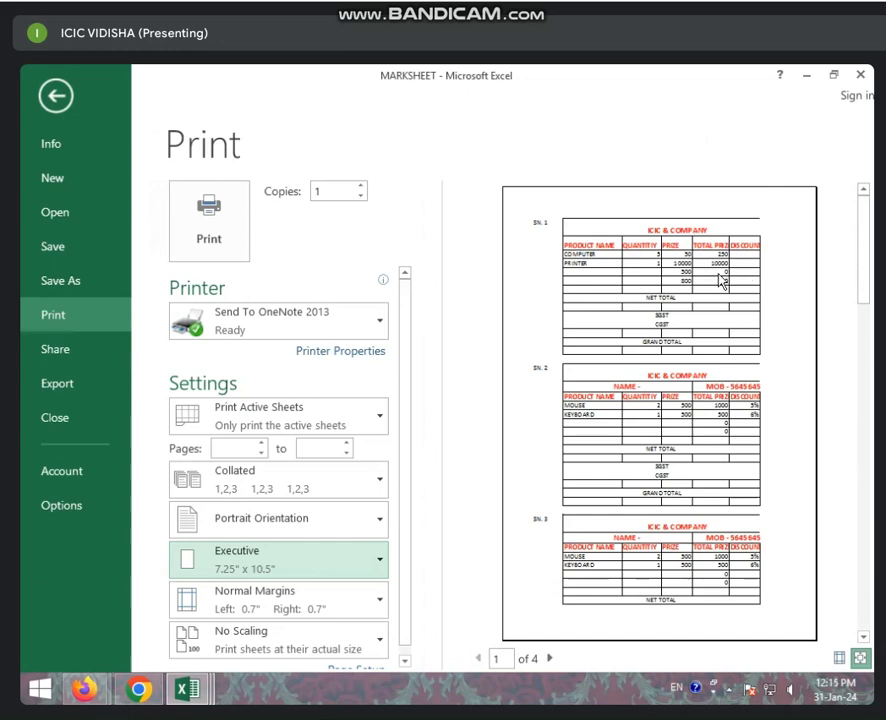
click(54, 104)
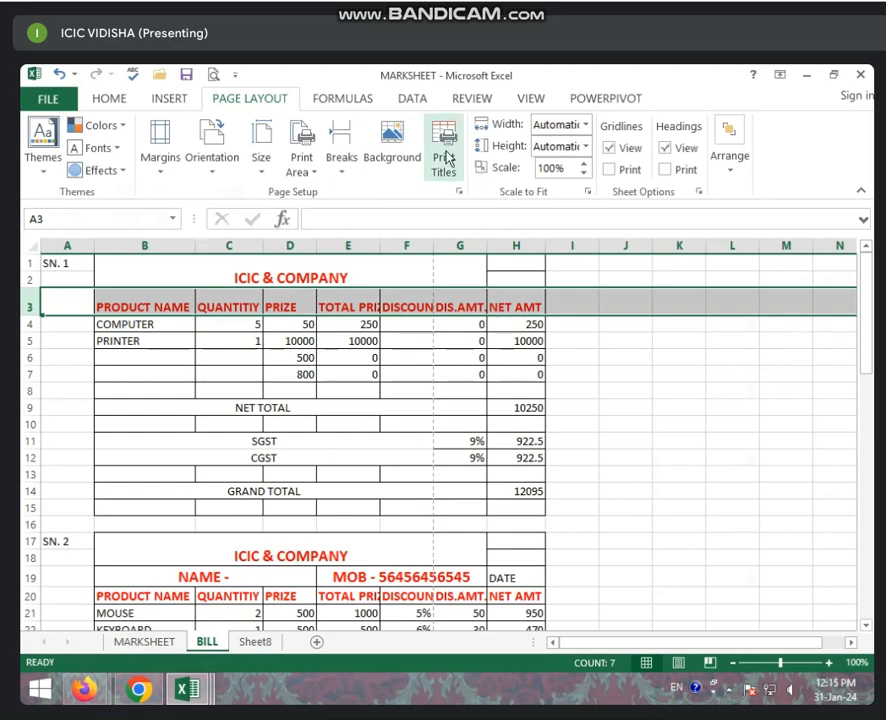
With cell C6 selected, bring up the Insert Pictures dialog for a sheet background
click(252, 360)
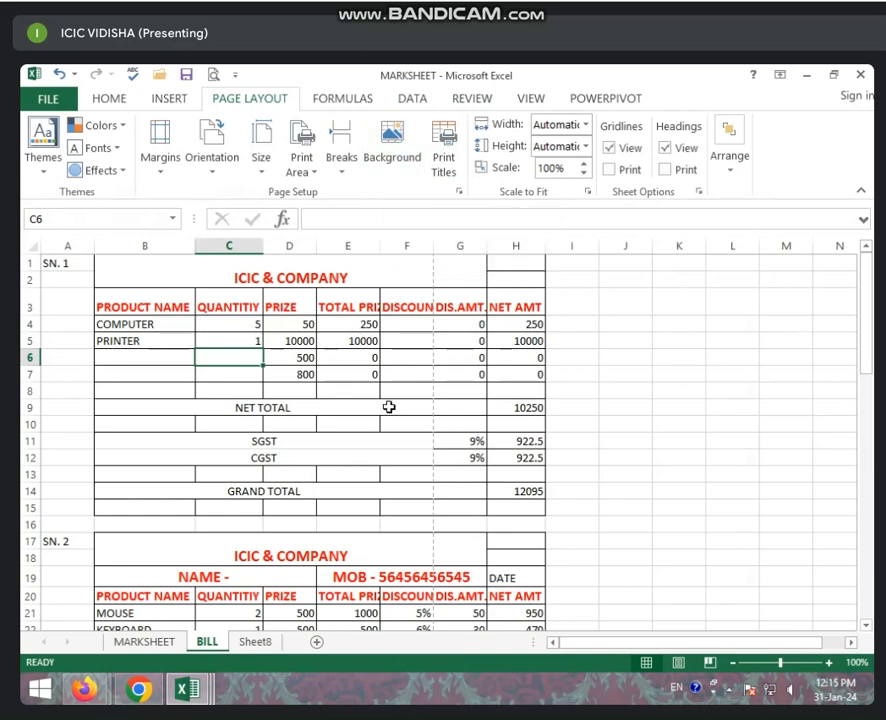
click(392, 145)
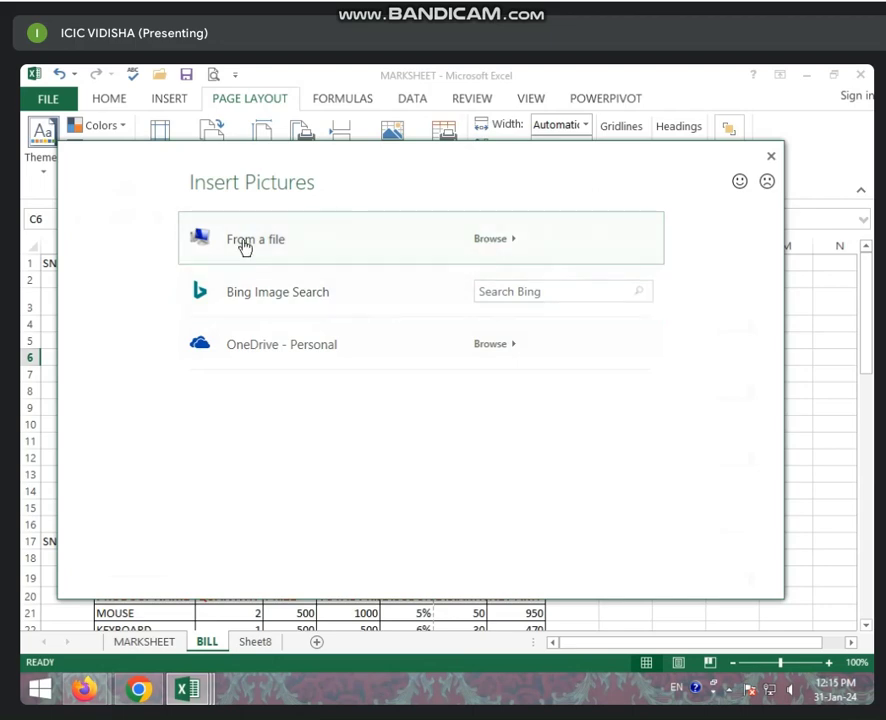
Insert the doll picture 'download (3)' from F:\WALLPAPER as the BILL sheet background
click(481, 240)
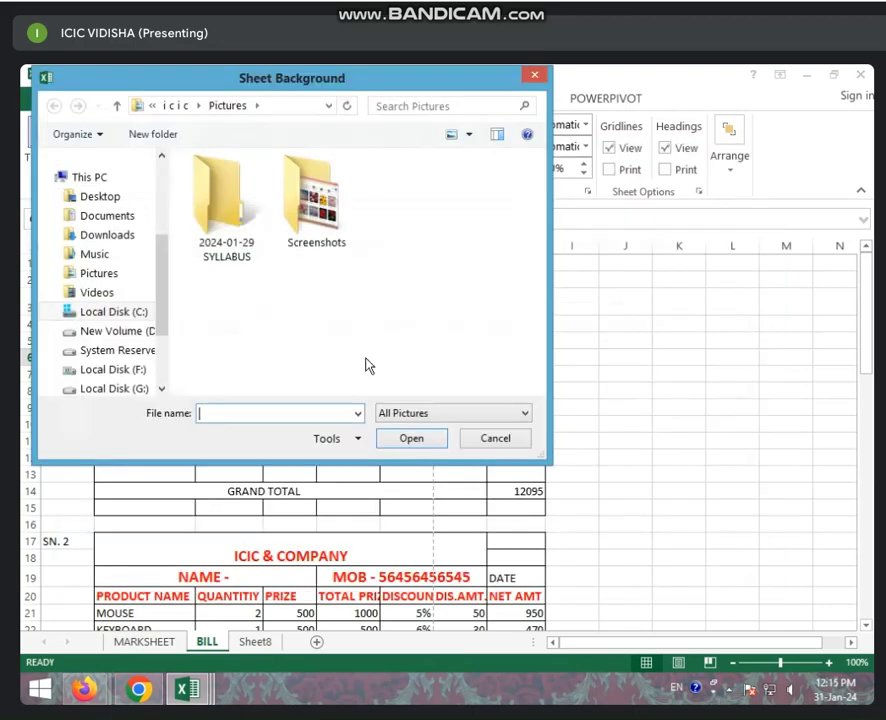
click(125, 388)
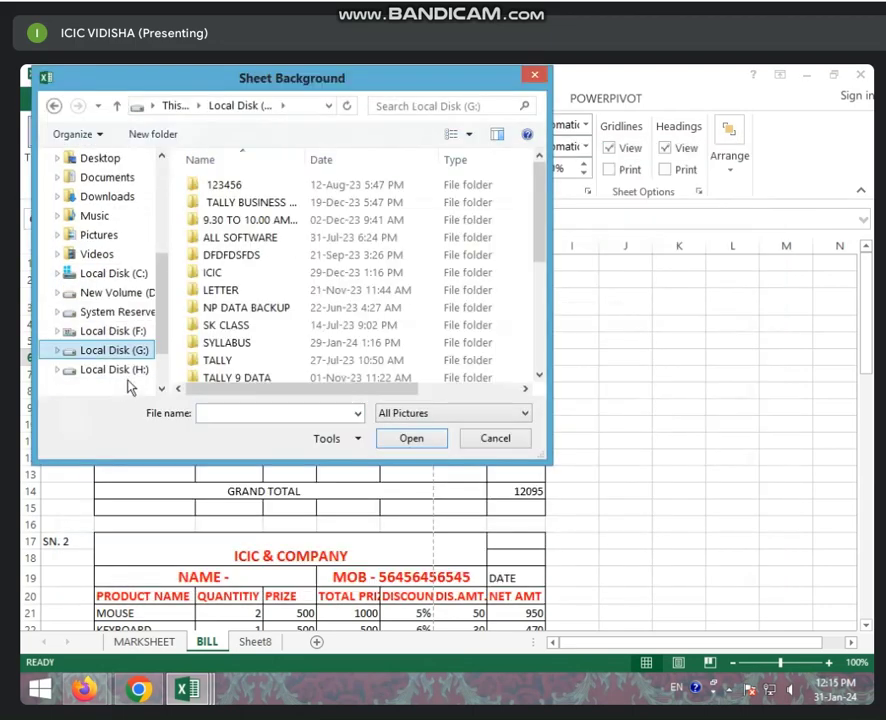
scroll(141, 375, down, 1)
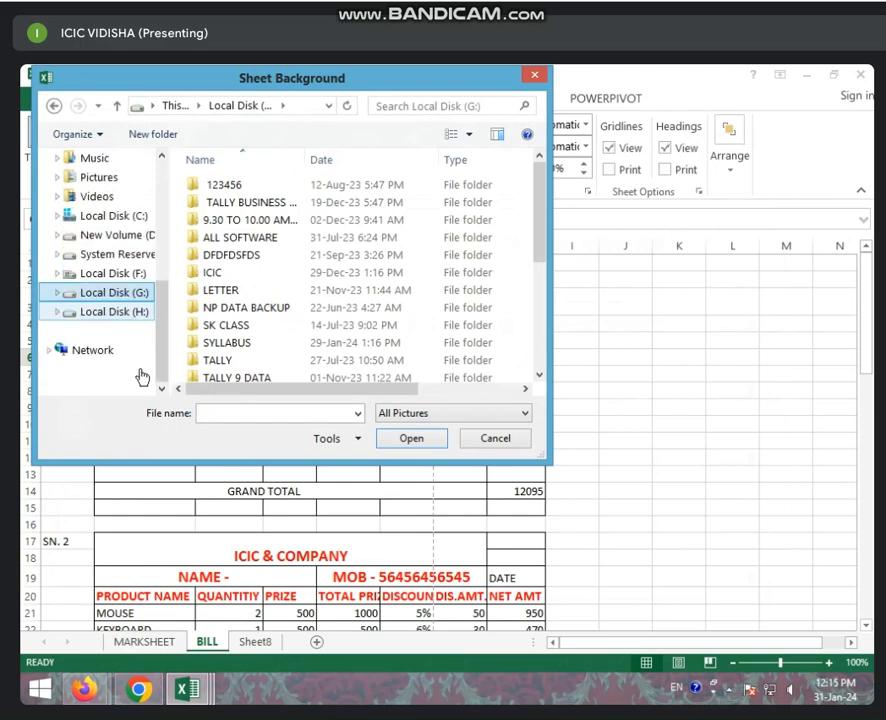
click(133, 277)
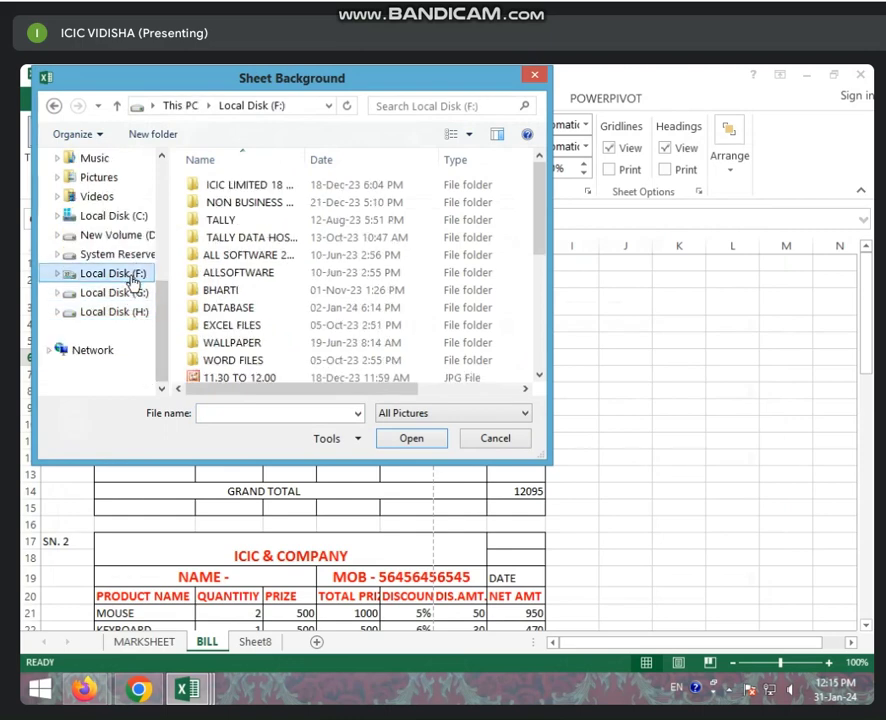
scroll(272, 330, down, 1)
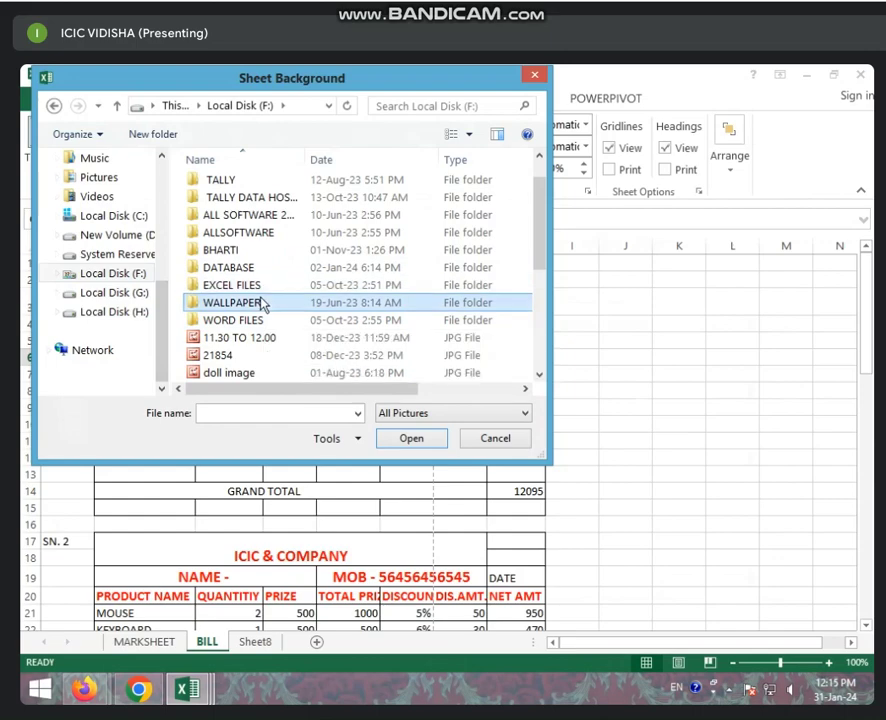
double_click(262, 304)
click(340, 300)
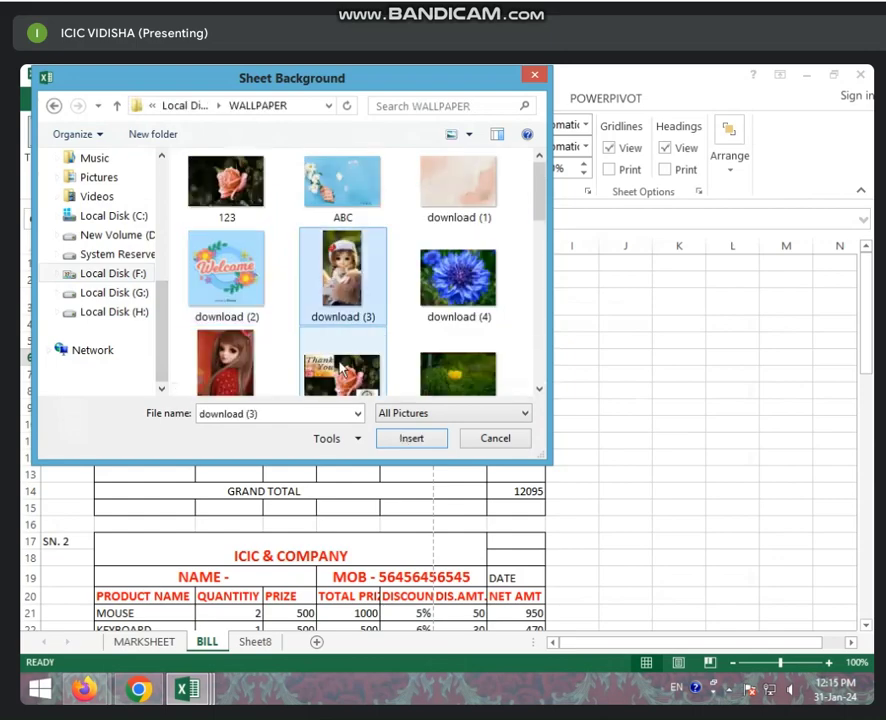
click(411, 438)
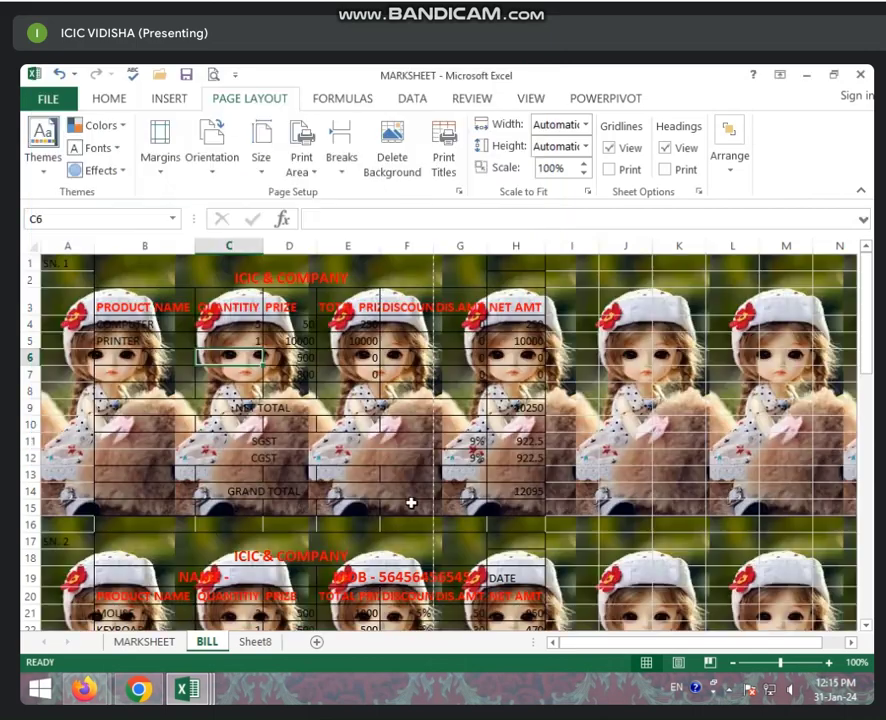
scroll(416, 400, down, 4)
scroll(417, 412, down, 4)
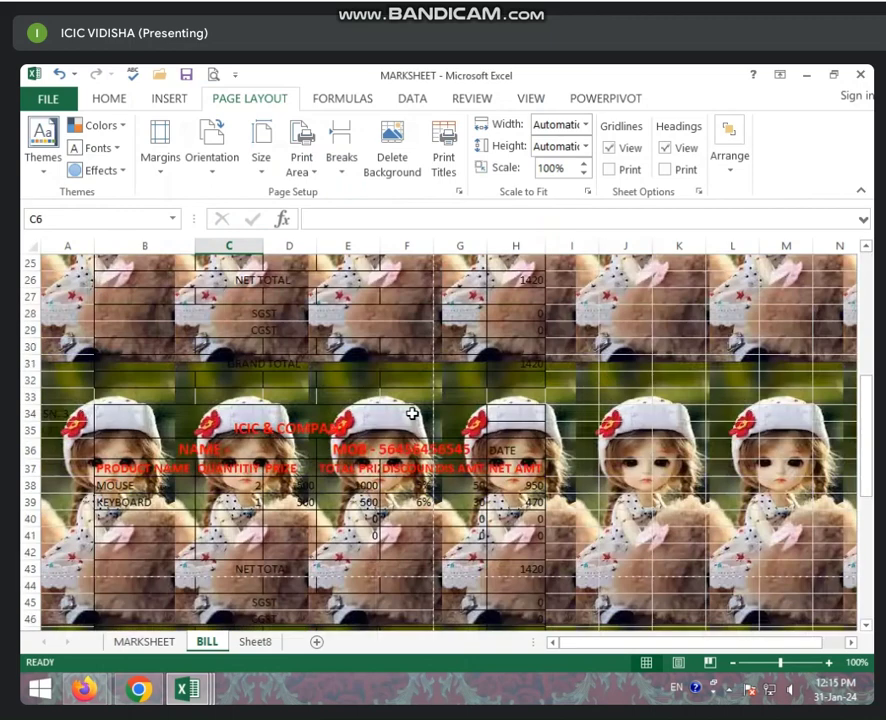
scroll(412, 413, down, 2)
click(373, 437)
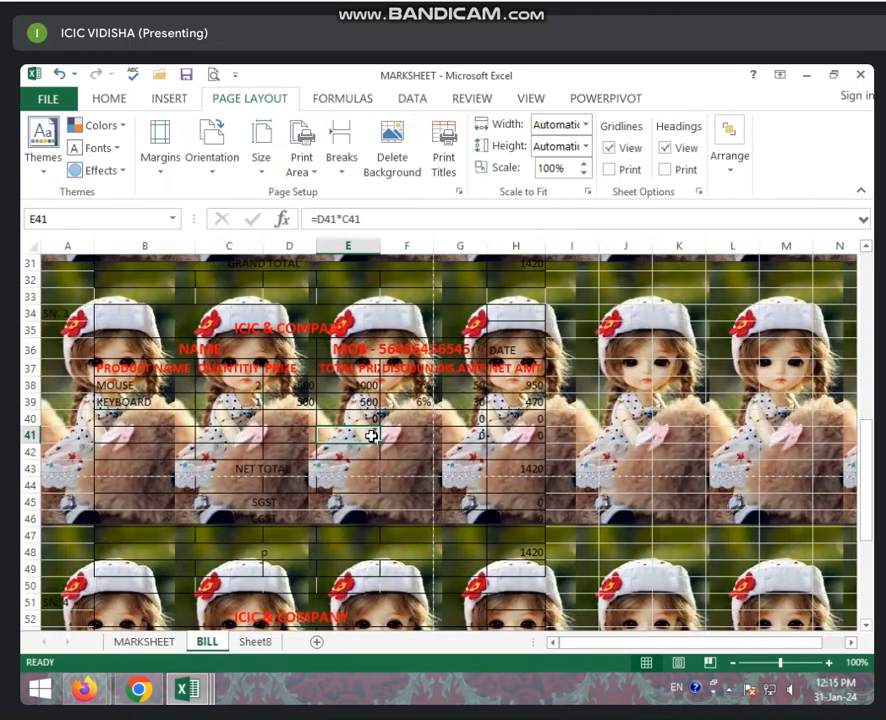
key(ctrl+p)
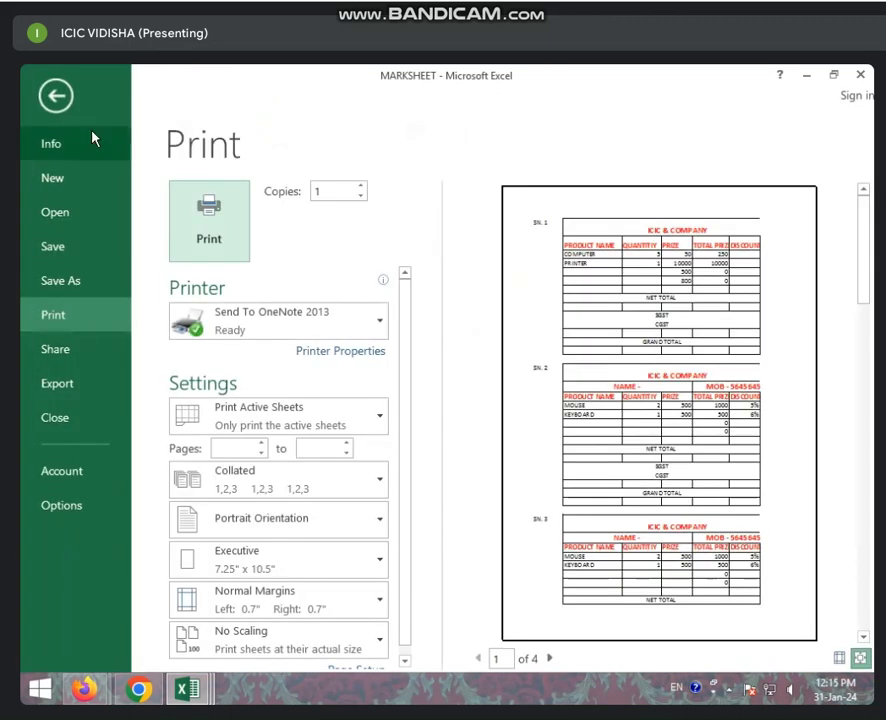
click(56, 95)
scroll(243, 640, up, 1)
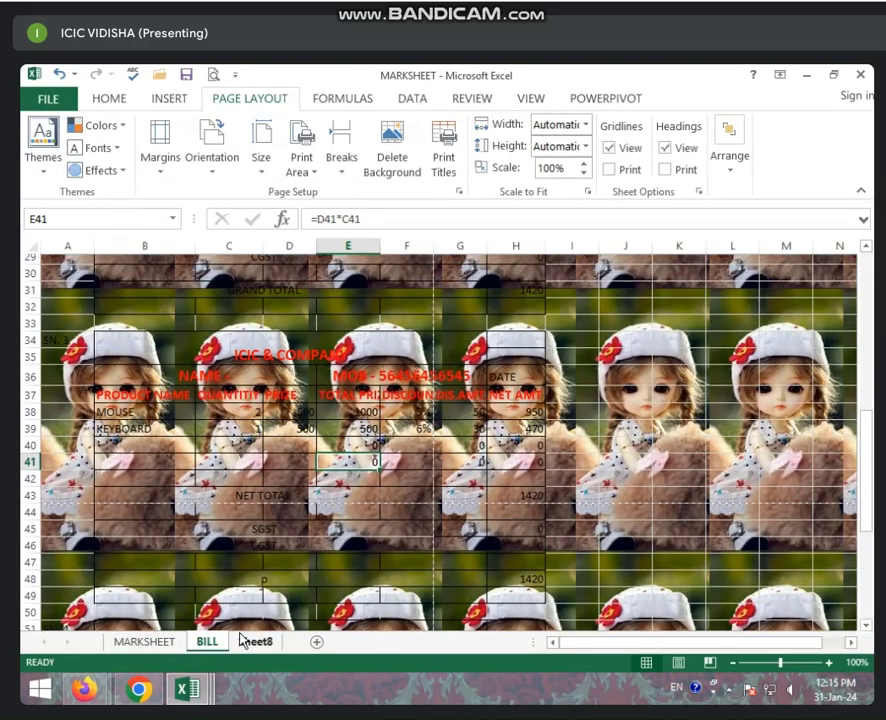
scroll(243, 640, up, 6)
scroll(240, 648, up, 3)
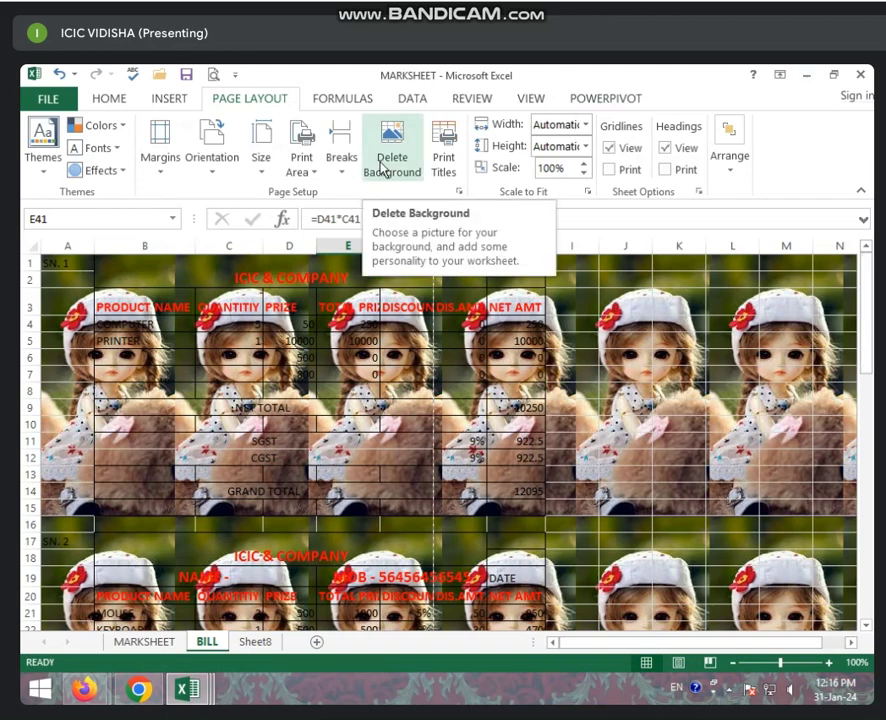
Delete the doll background, then reopen Insert Pictures to choose a new background
click(382, 170)
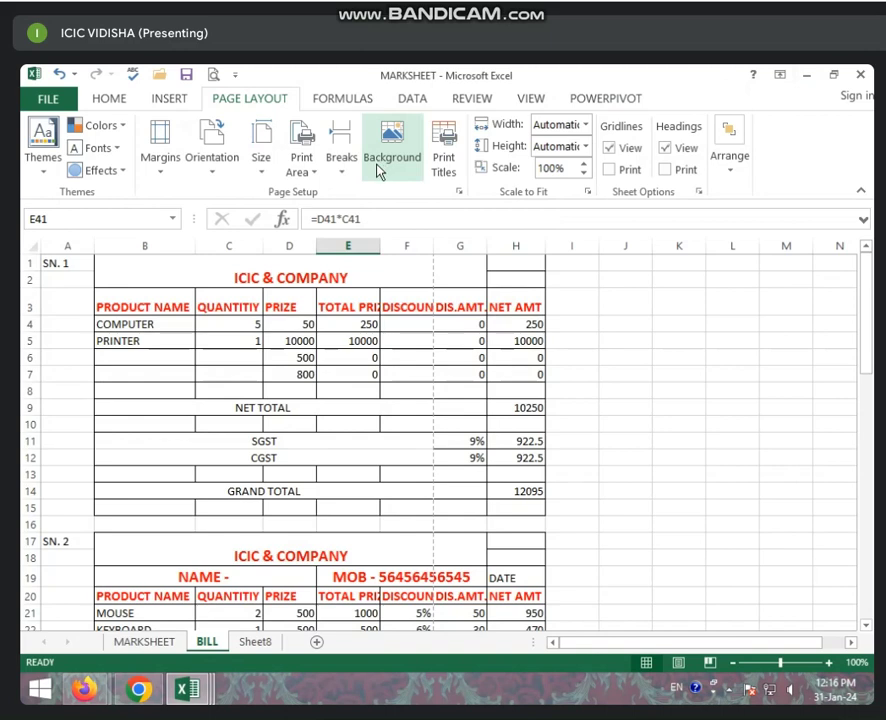
click(380, 165)
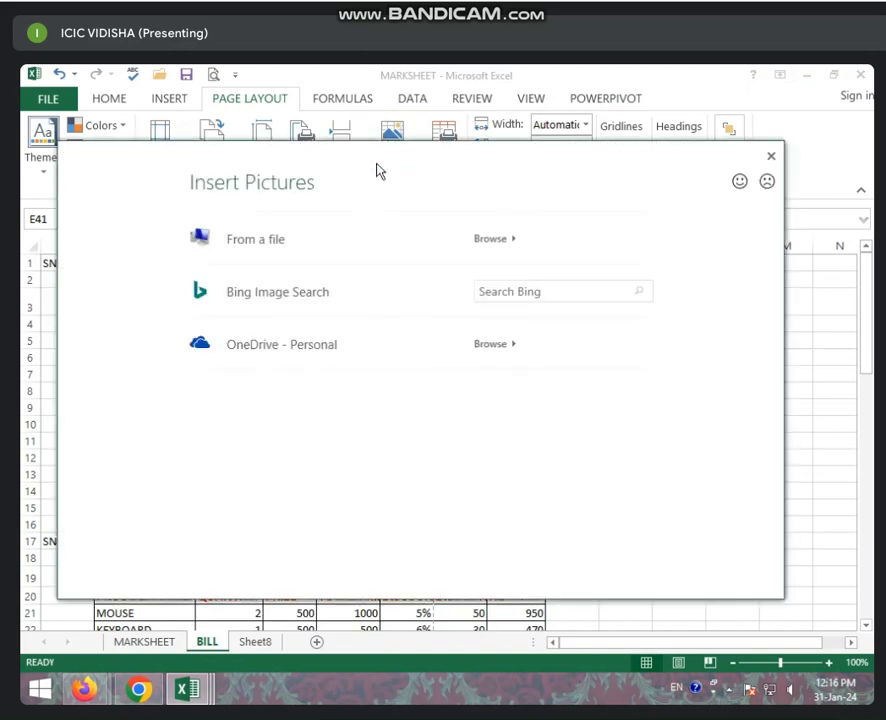